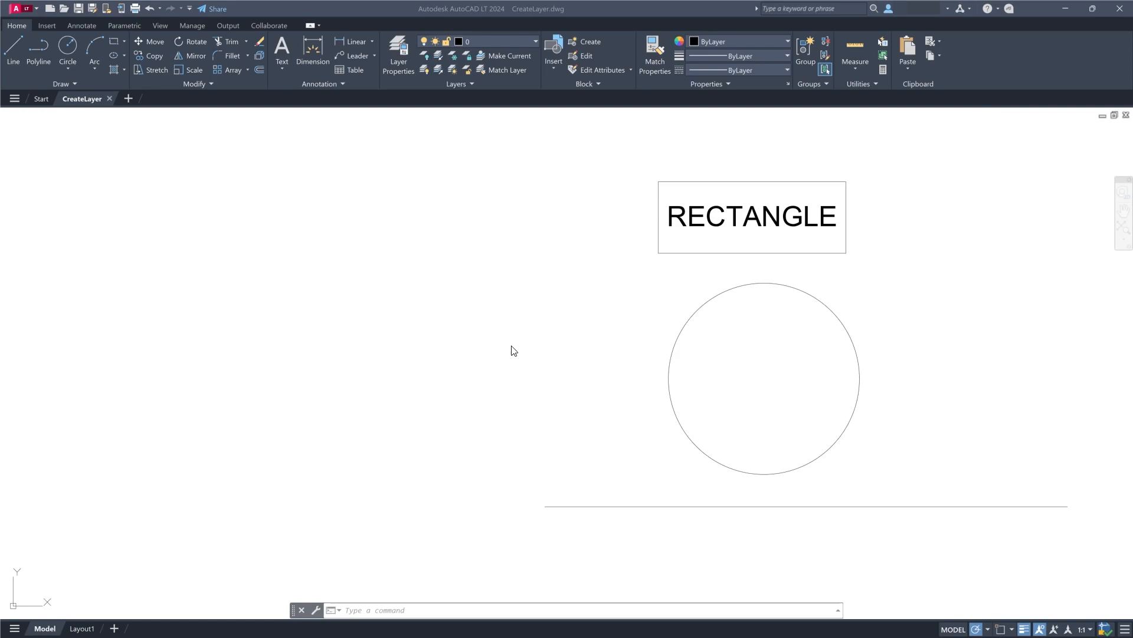
- Open the Layer Properties Manager and create a new layer named Rectangle
left_click(428, 185)
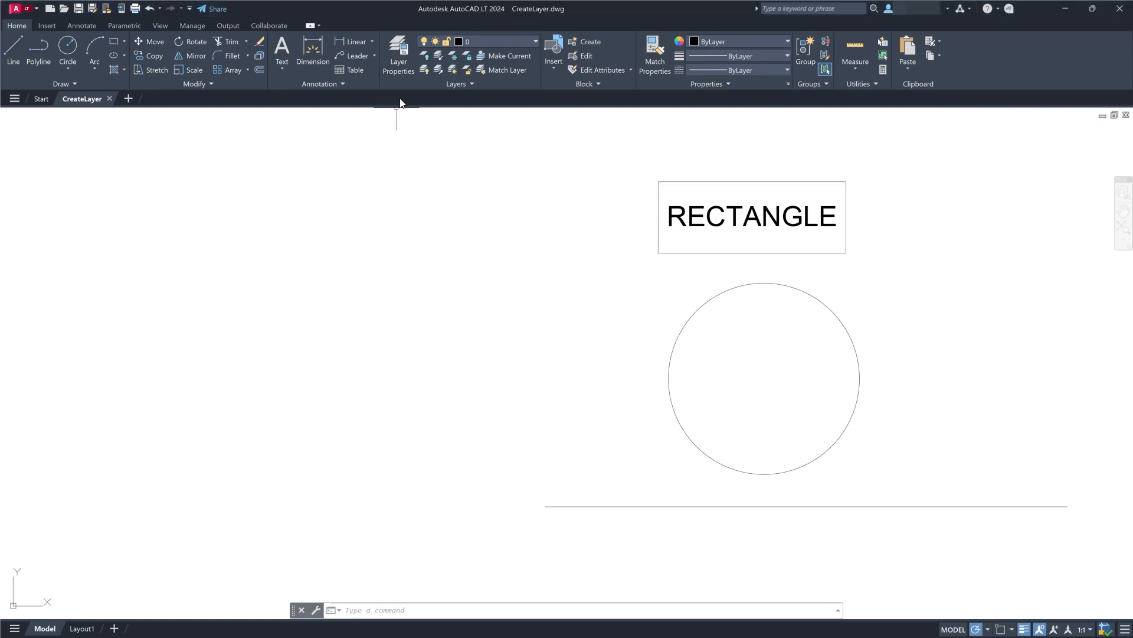
left_click(405, 68)
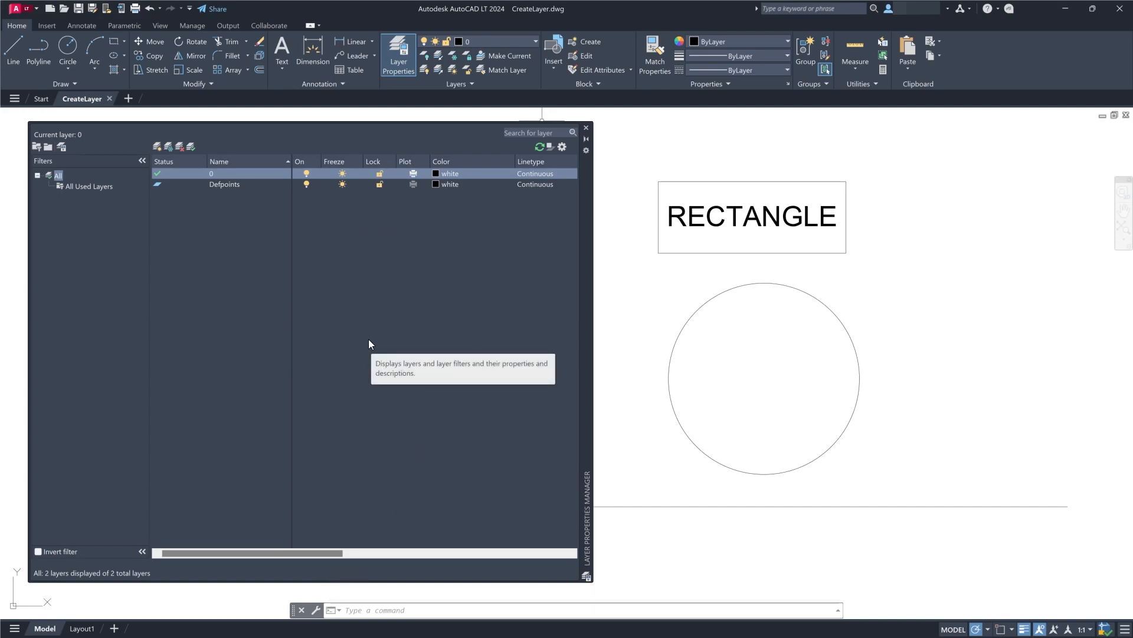
left_click(261, 173)
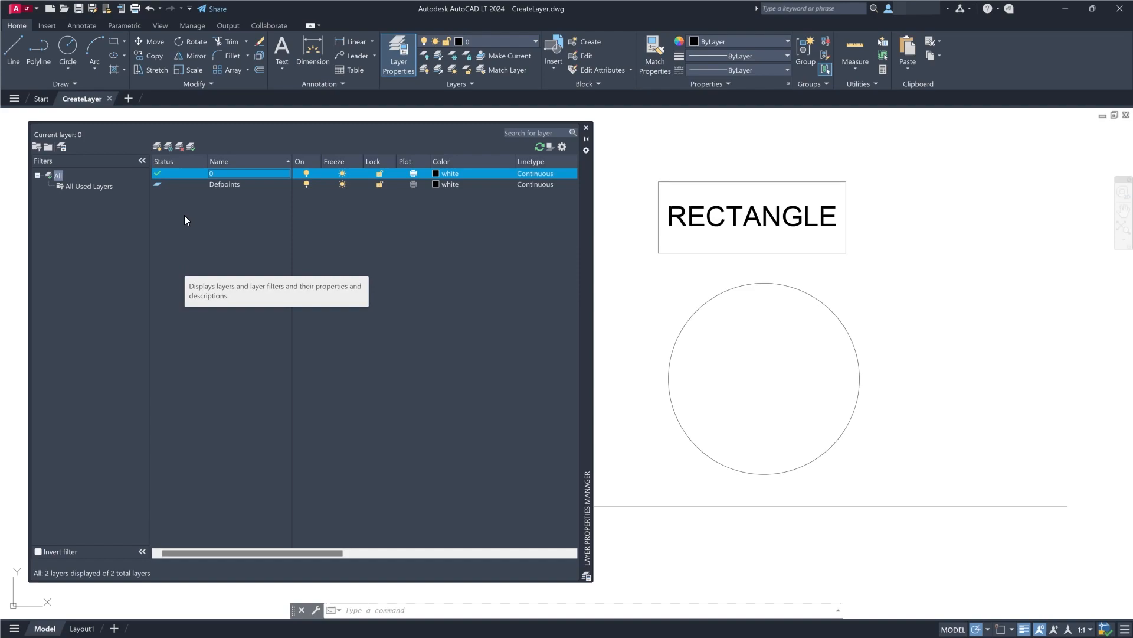
left_click(157, 148)
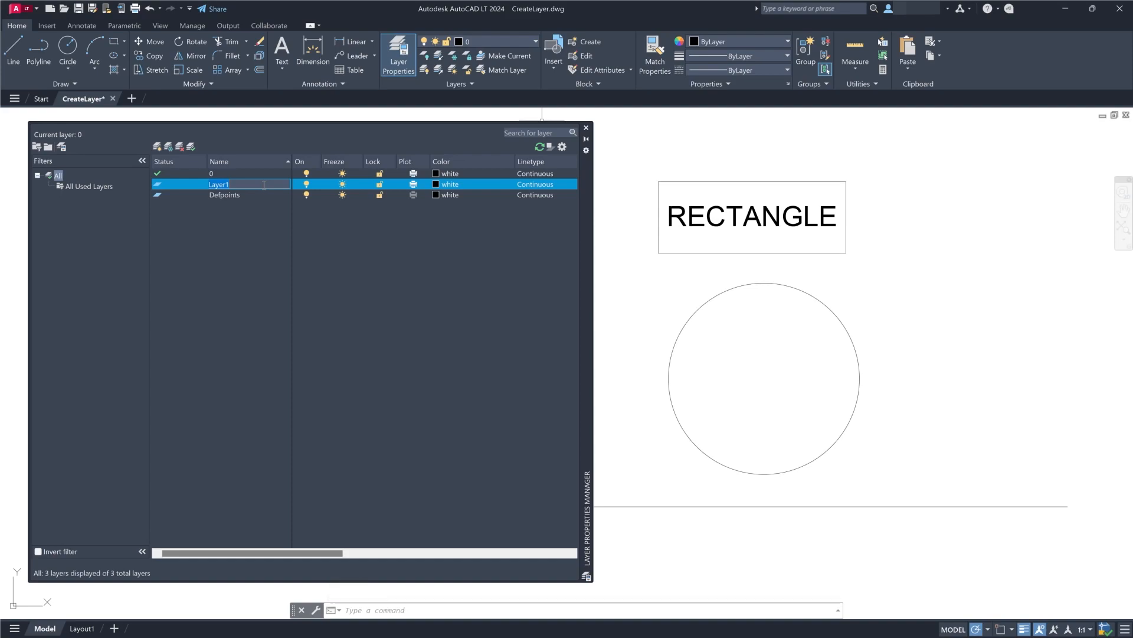
type("Rectangle")
key("Return")
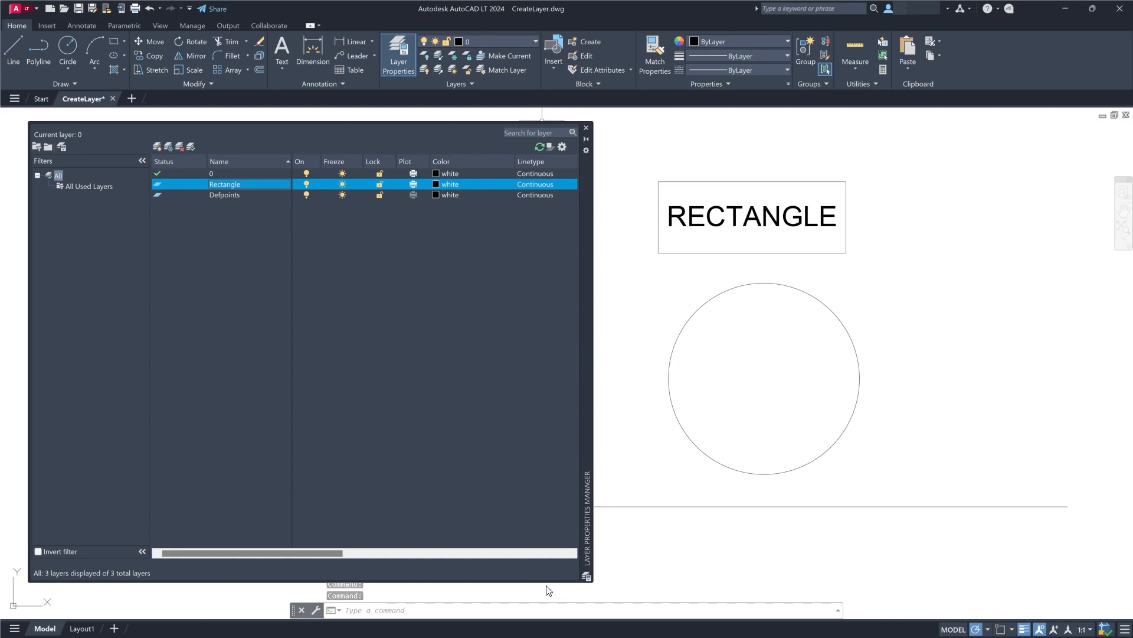
- Turn the Rectangle layer off and back on, and disable and re-enable its plotting
mouse_move(278, 553)
left_mouse_down()
mouse_move(447, 536)
mouse_move(262, 551)
left_mouse_up()
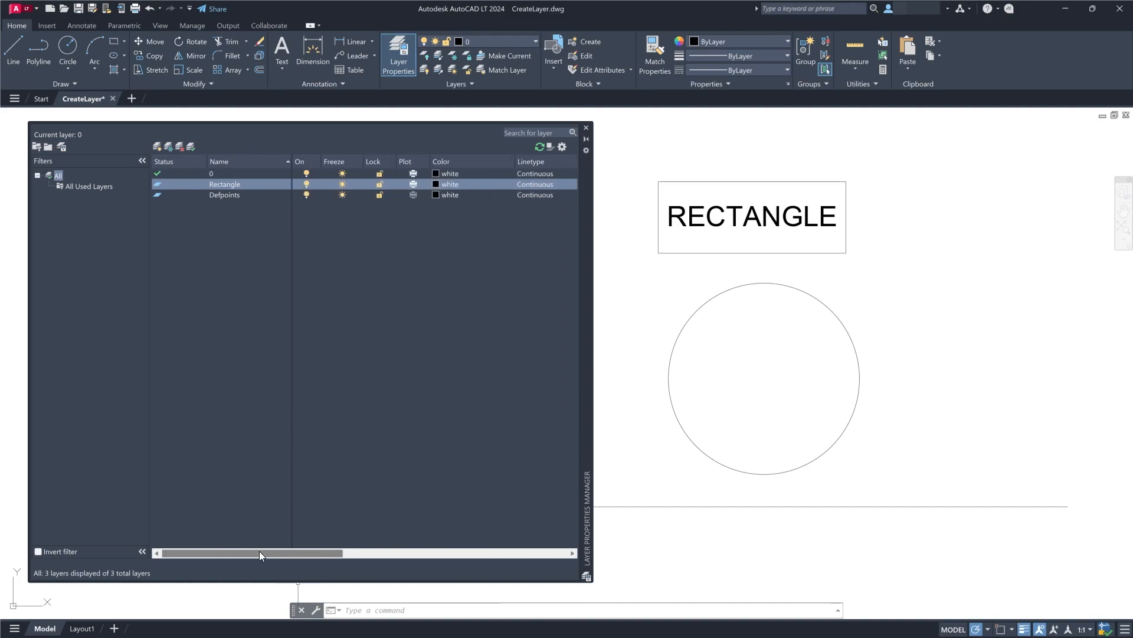
left_click(306, 186)
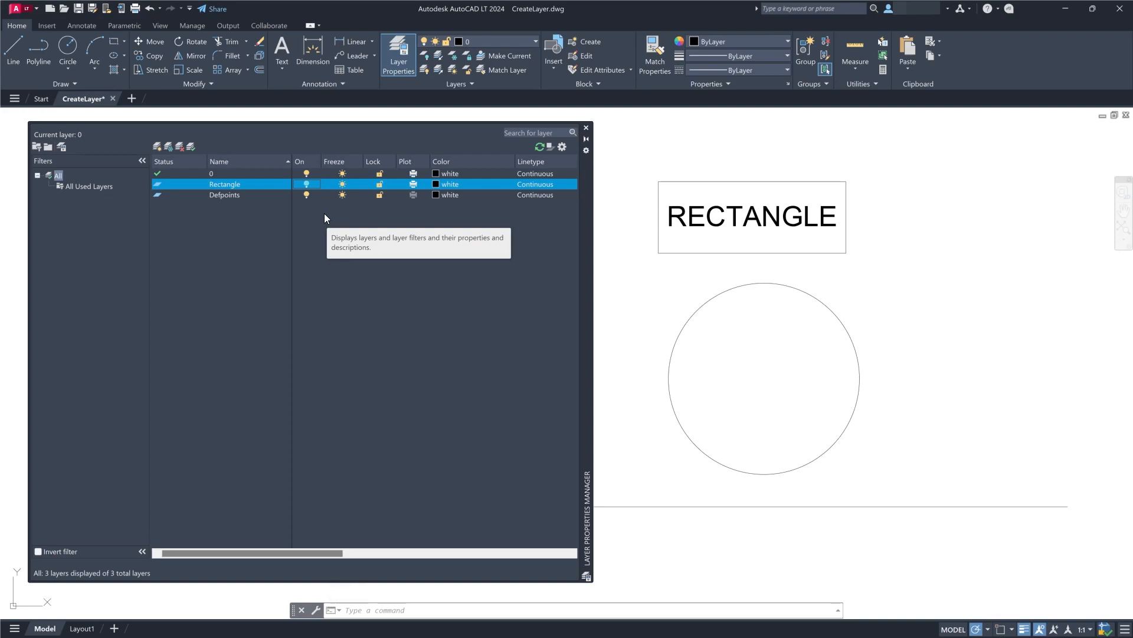
left_click(307, 184)
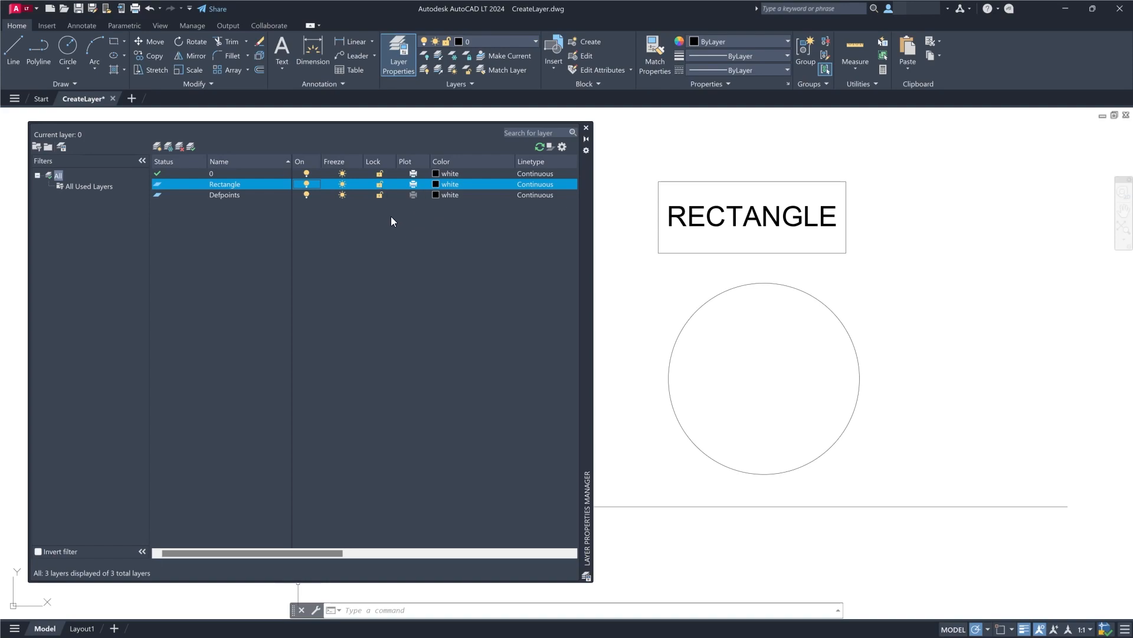
left_click(412, 185)
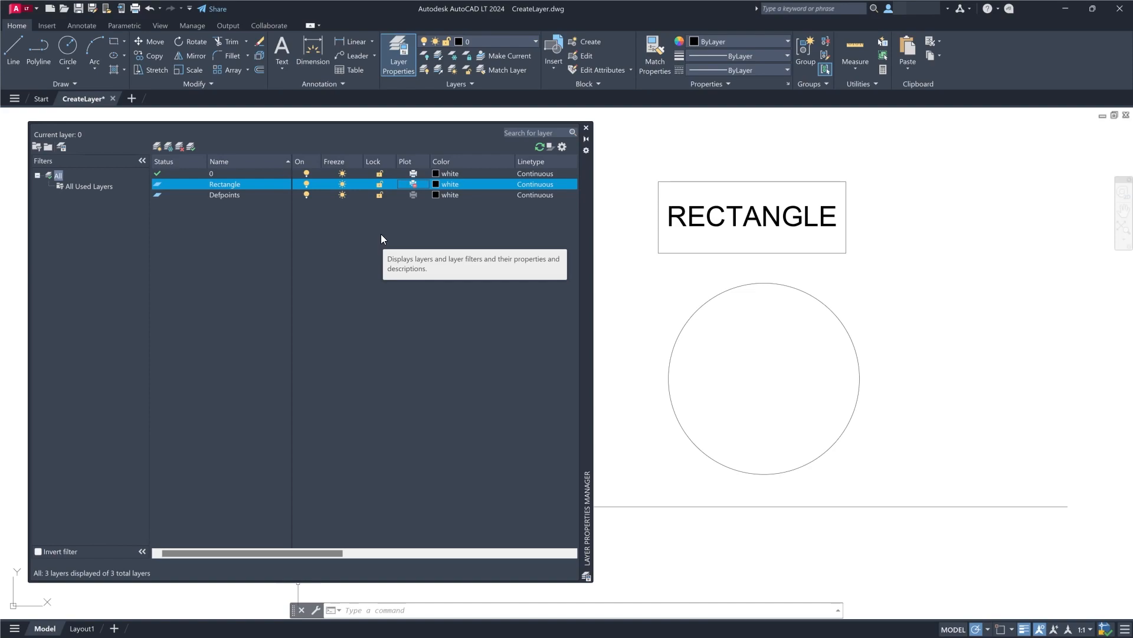
left_click(413, 184)
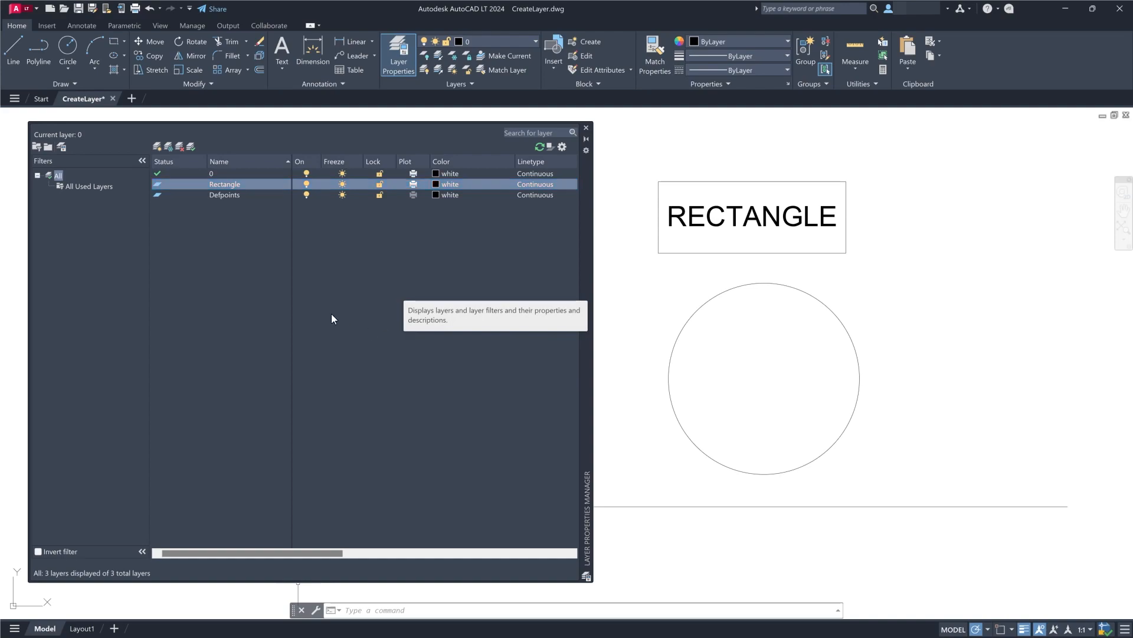
- Set the Rectangle layer's color to index color 104
left_click(445, 185)
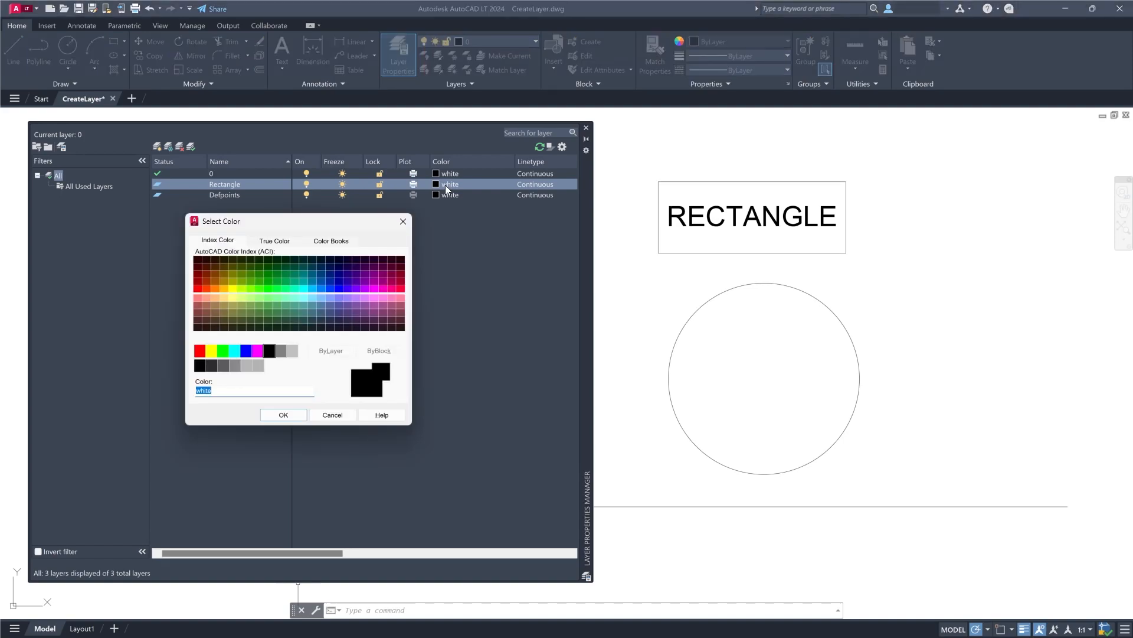
left_click_drag(278, 223, 400, 257)
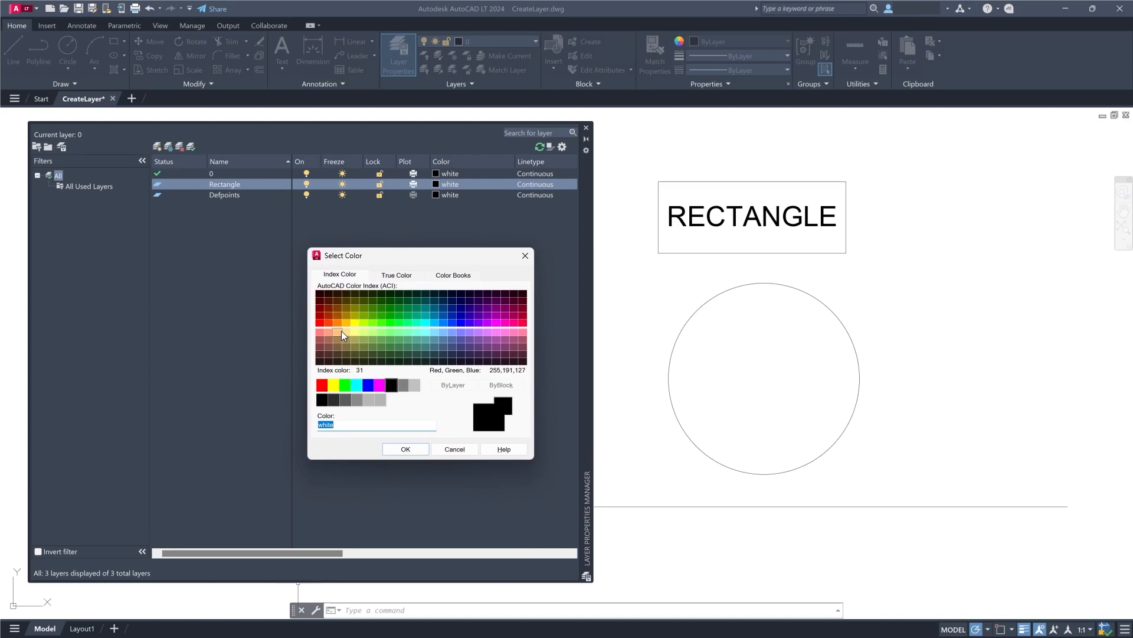
left_click(398, 308)
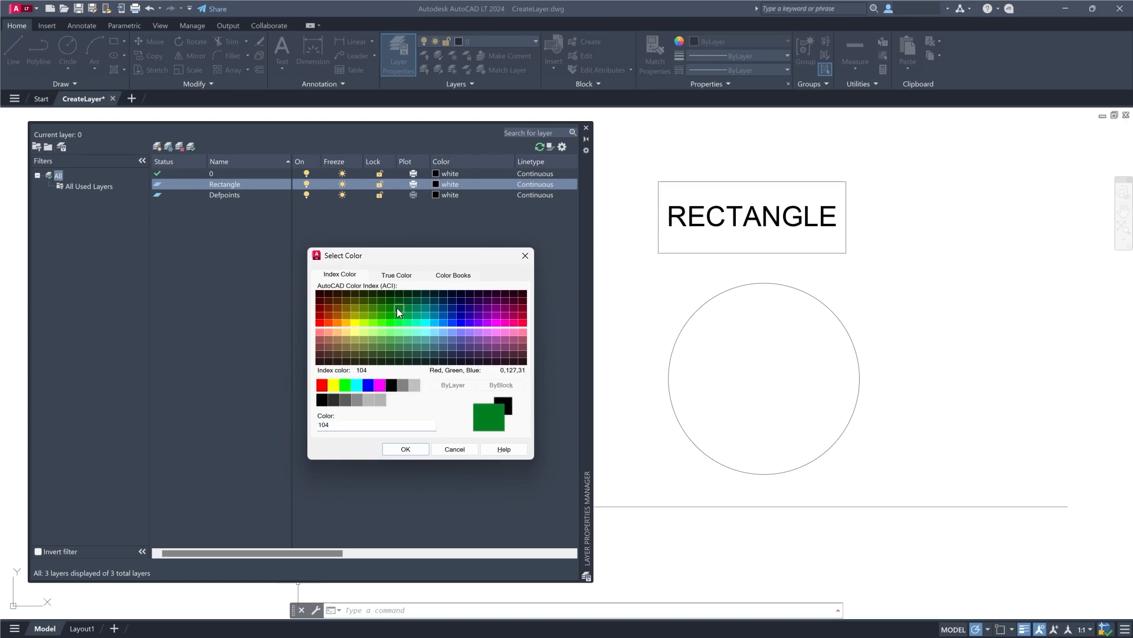
left_click(405, 449)
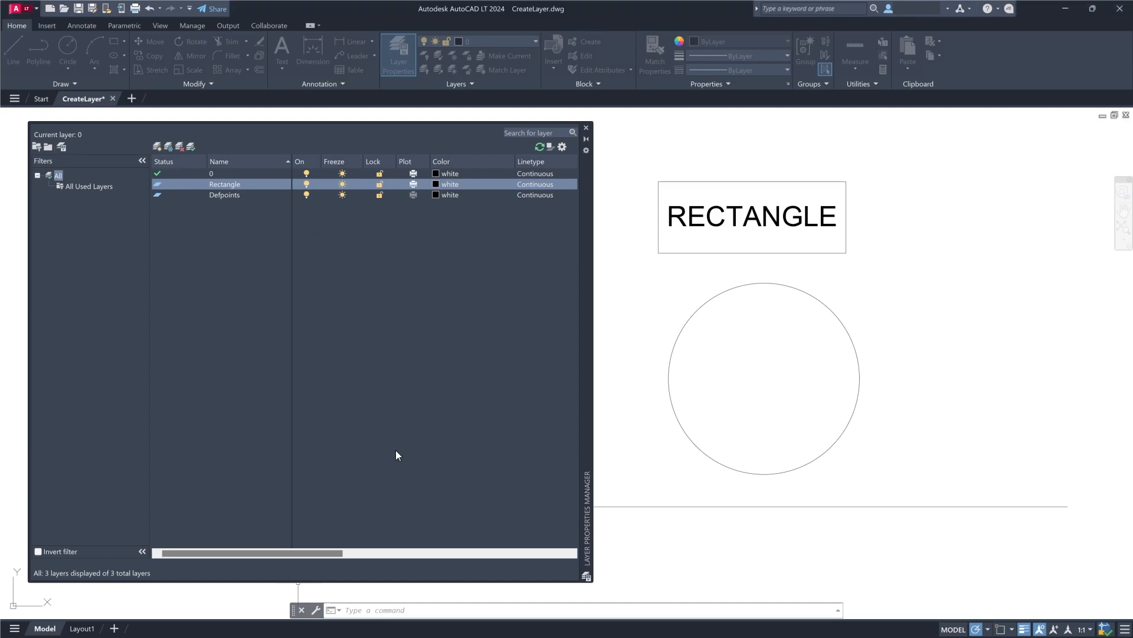
- Look through the loadable linetypes without loading any, and set the Rectangle layer's linetype to HIDDEN
left_click_drag(307, 553, 400, 541)
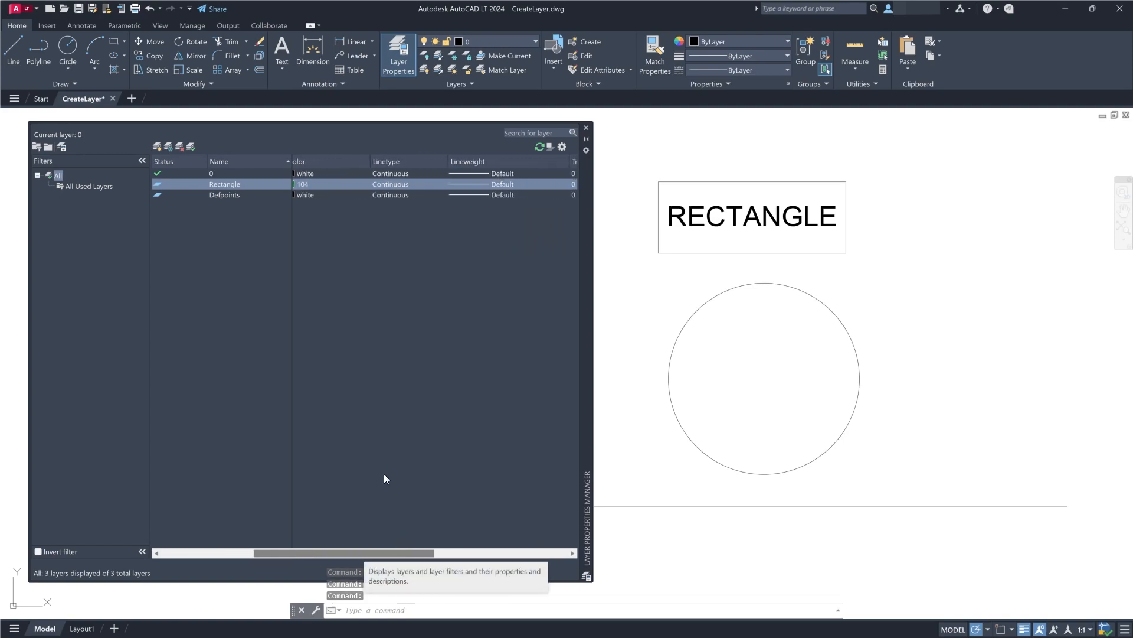
left_click(386, 185)
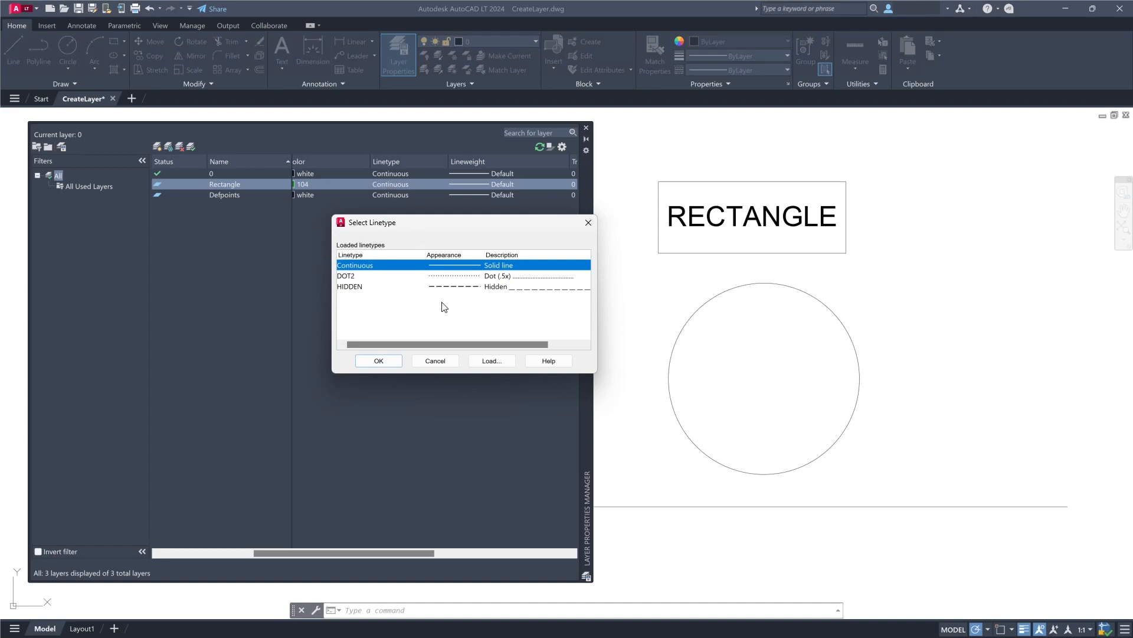
left_click(490, 360)
scroll(659, 277, "down", 1)
scroll(659, 277, "down", 3)
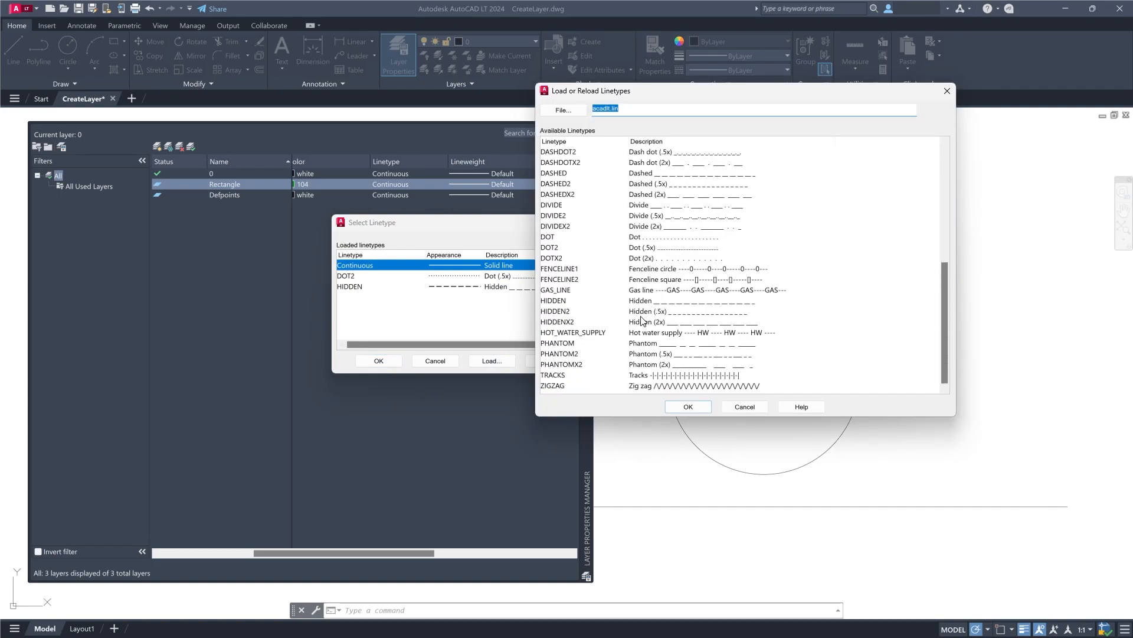
scroll(643, 322, "up", 2)
scroll(643, 322, "up", 2)
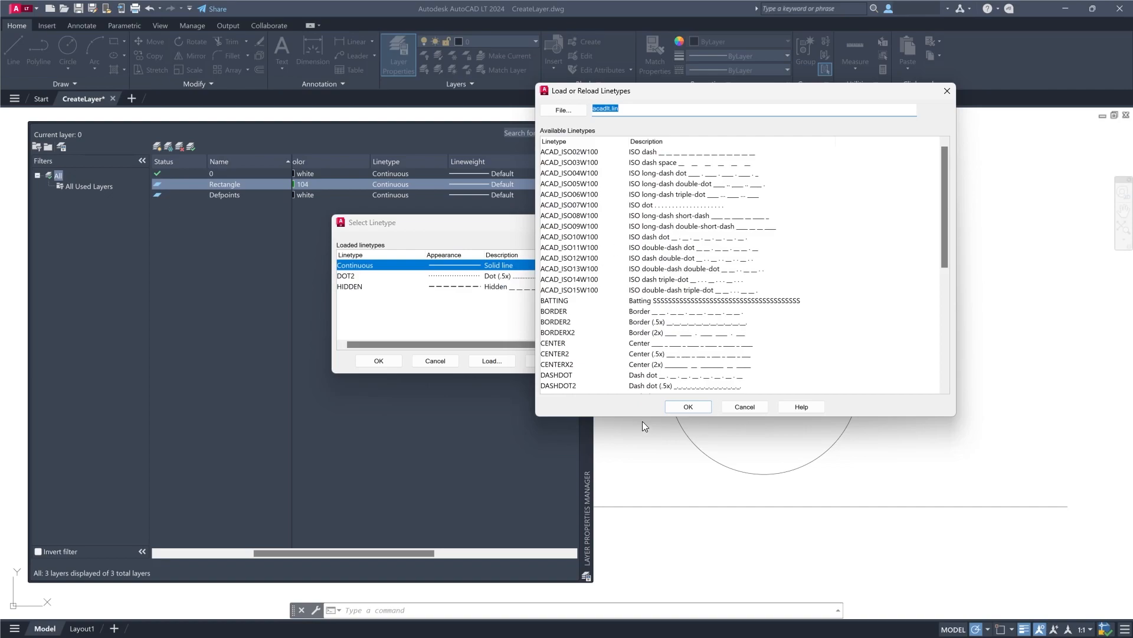
scroll(591, 365, "down", 7)
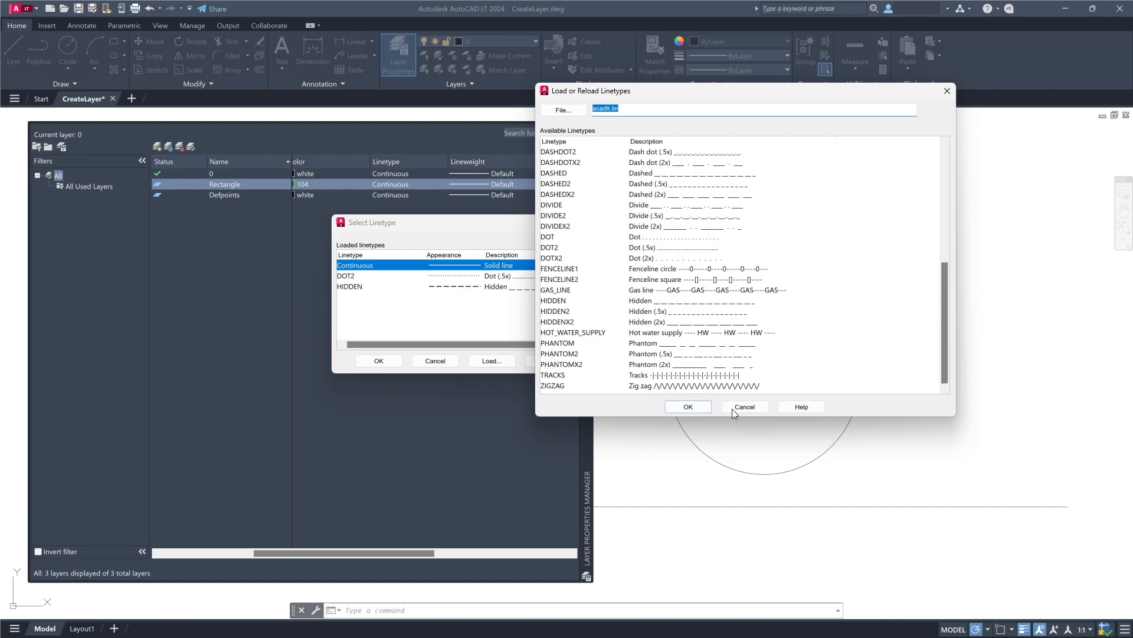
left_click(732, 406)
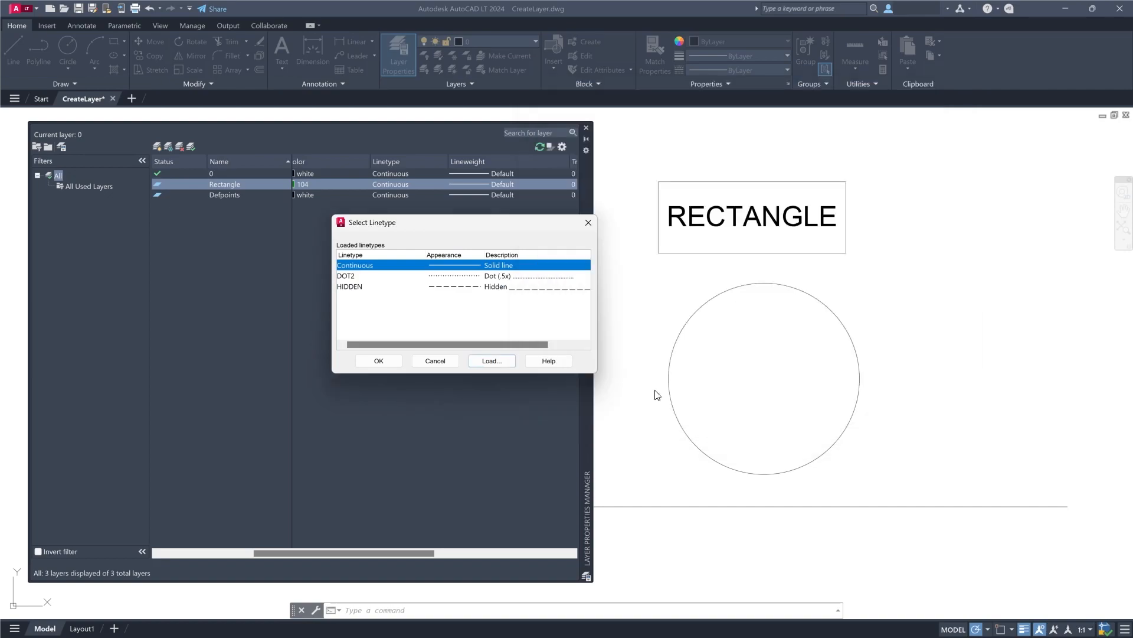
left_click(440, 287)
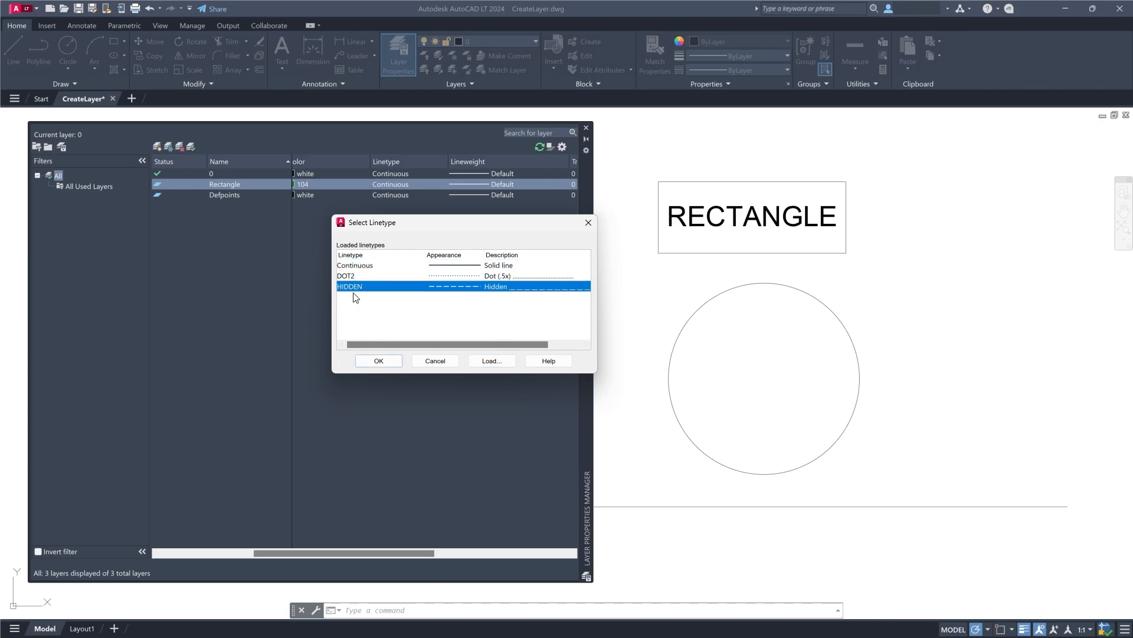
left_click(384, 361)
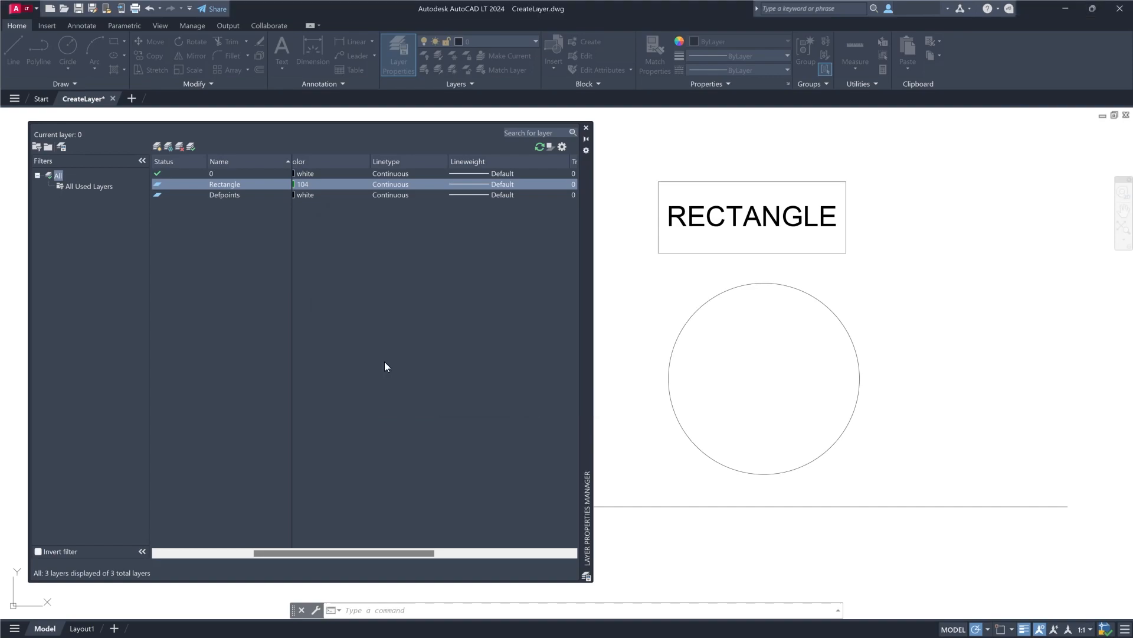
- Set the Rectangle layer's lineweight to 2.00 mm
left_click(486, 185)
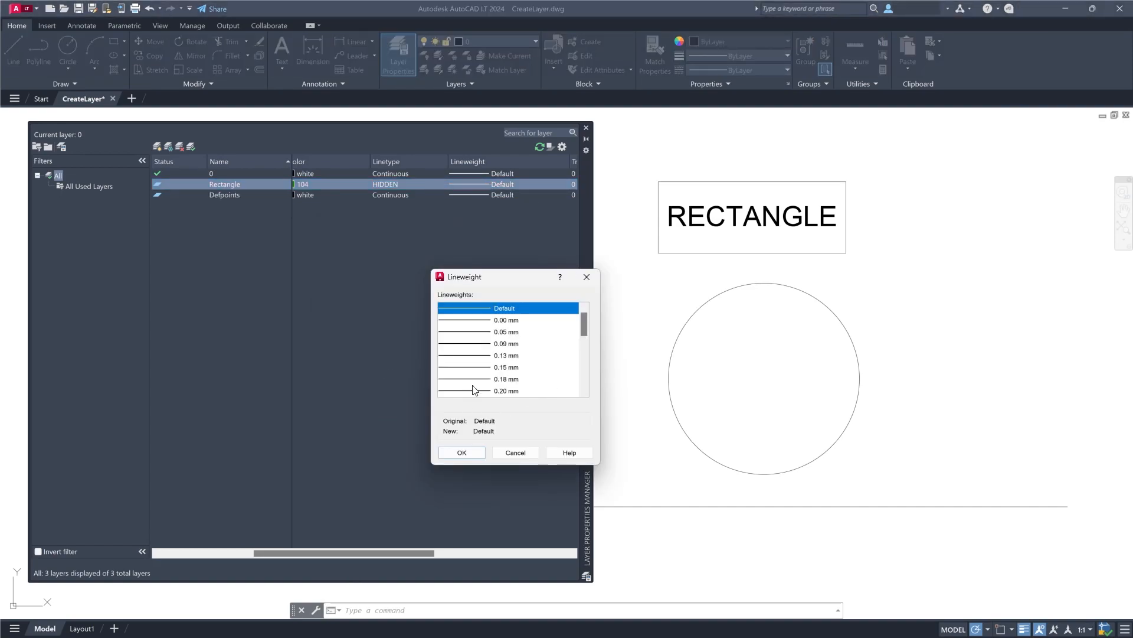
scroll(498, 348, "down", 1)
scroll(498, 348, "down", 5)
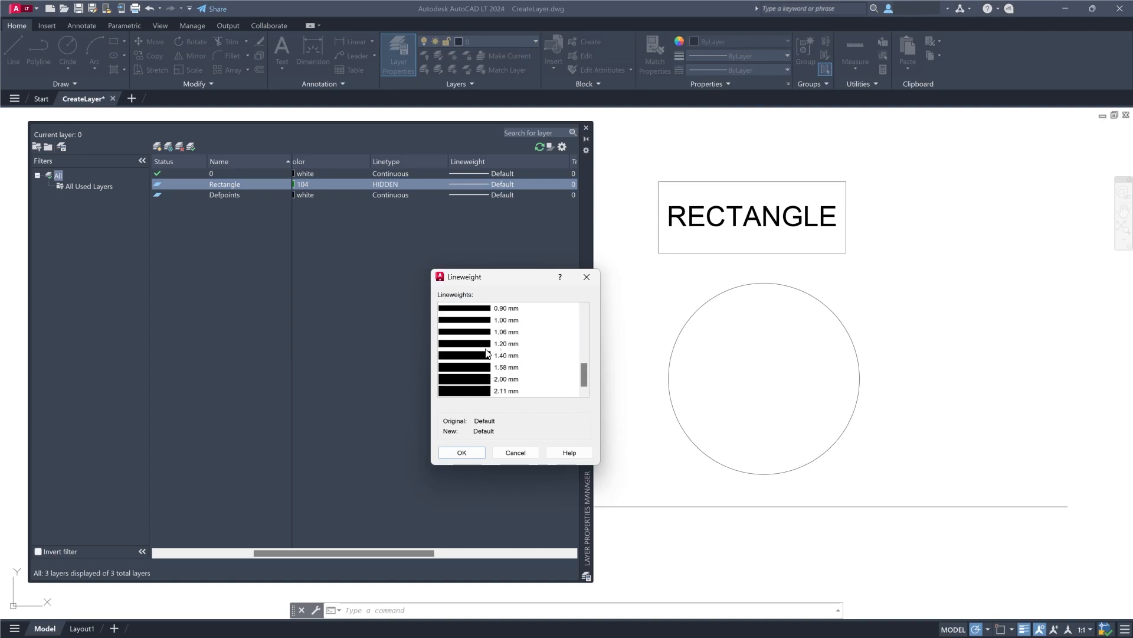
scroll(489, 378, "up", 3)
scroll(489, 377, "down", 3)
left_click(466, 379)
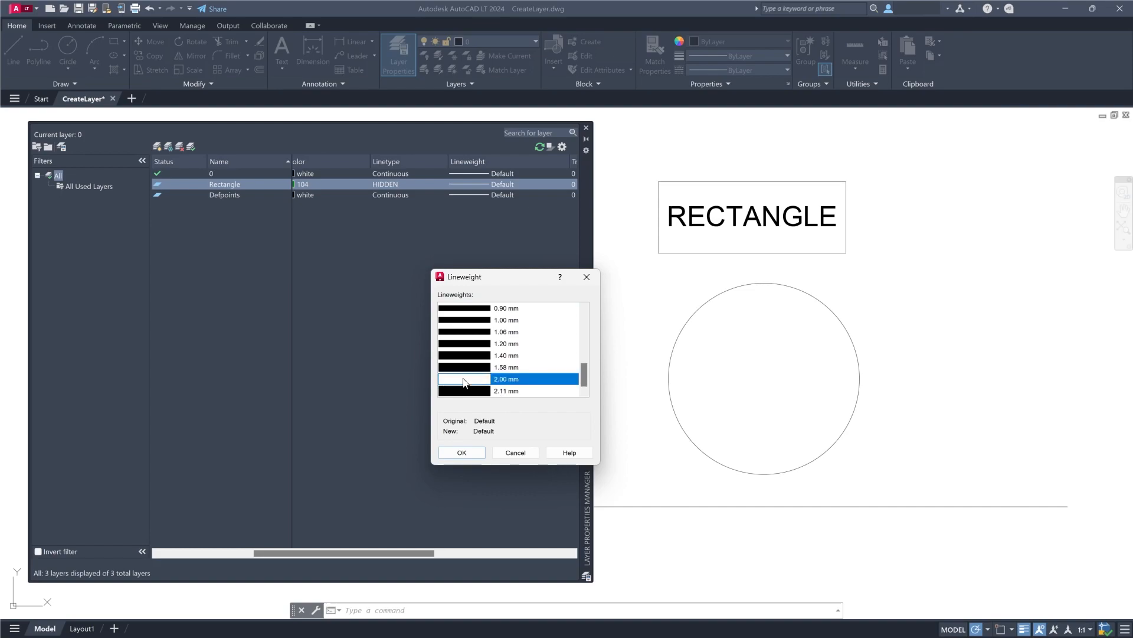
left_click(461, 453)
- Enter "My Rectangle" as the description of the Rectangle layer
left_click_drag(366, 554, 511, 548)
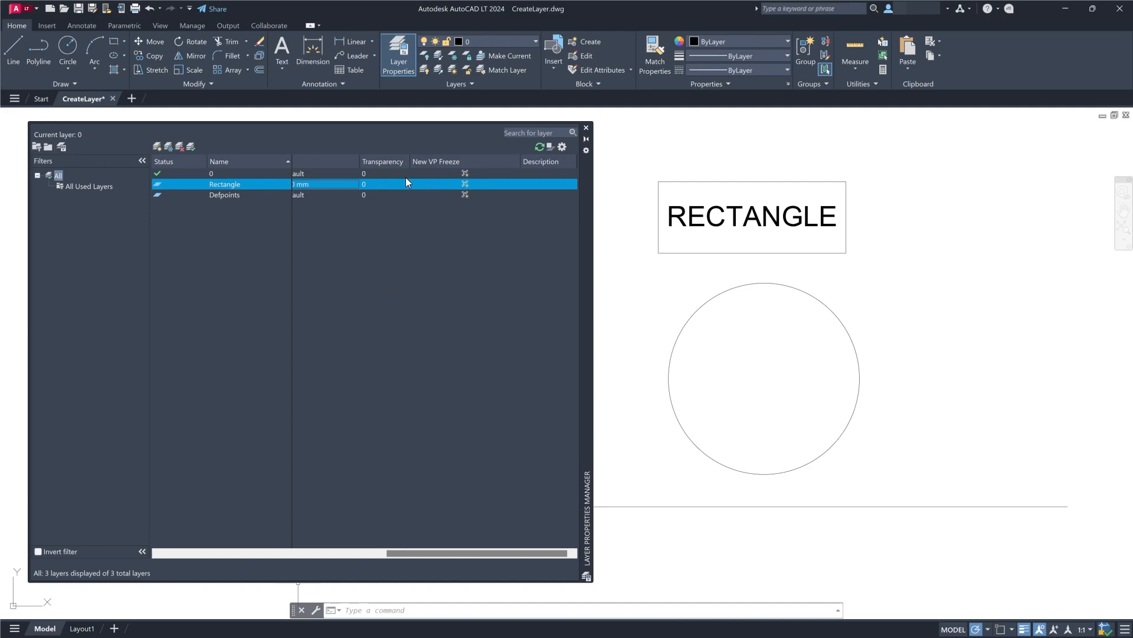
left_click(465, 184)
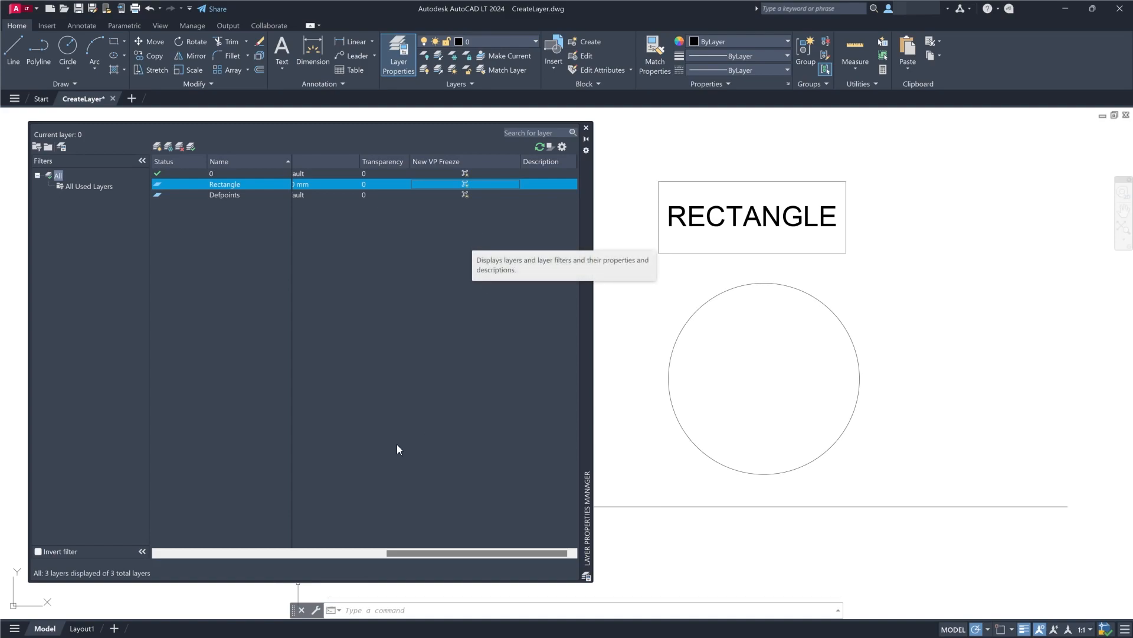
left_click(544, 185)
left_click(539, 183)
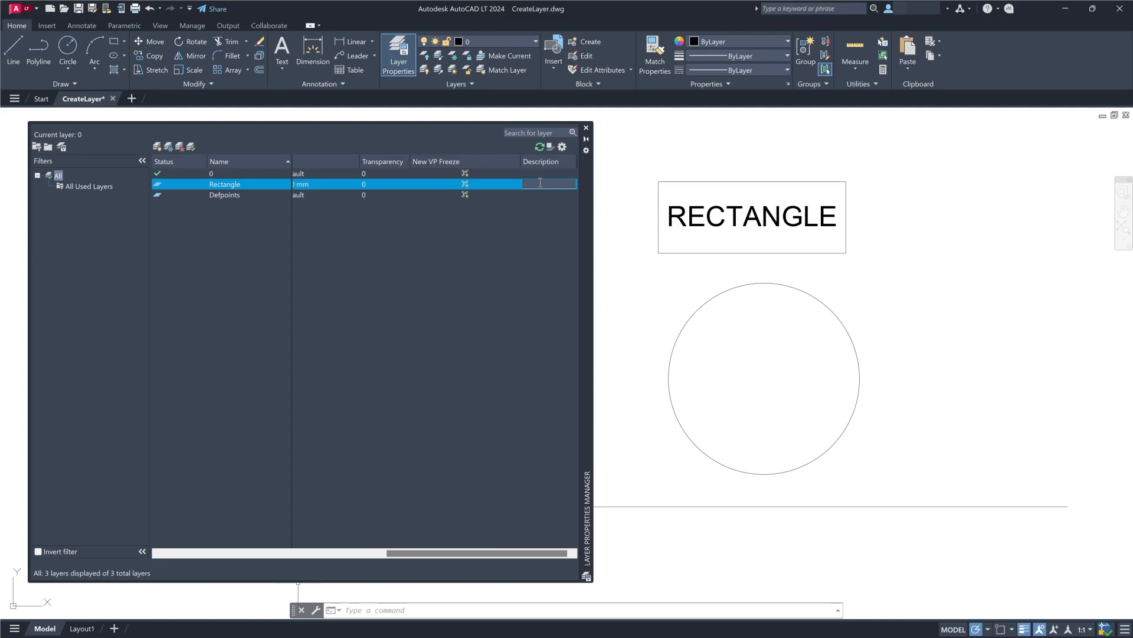
type("My Rectangle")
key("Return")
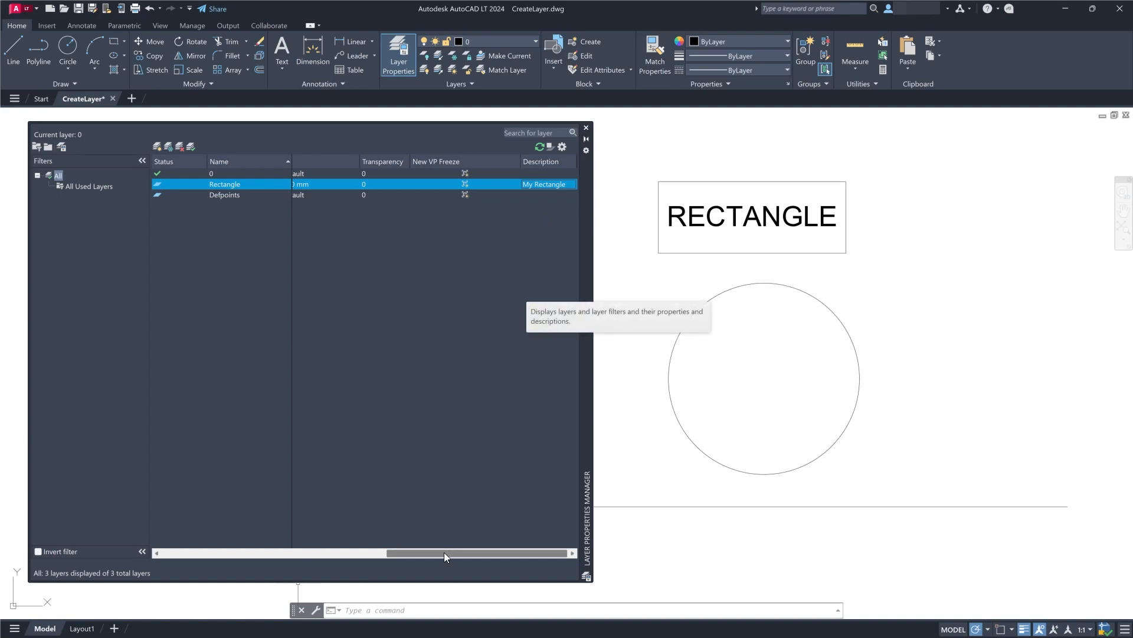
- Move the rectangle object with its RECTANGLE text to the Rectangle layer and clear the selection
left_click_drag(444, 553, 198, 563)
left_click_drag(265, 553, 327, 547)
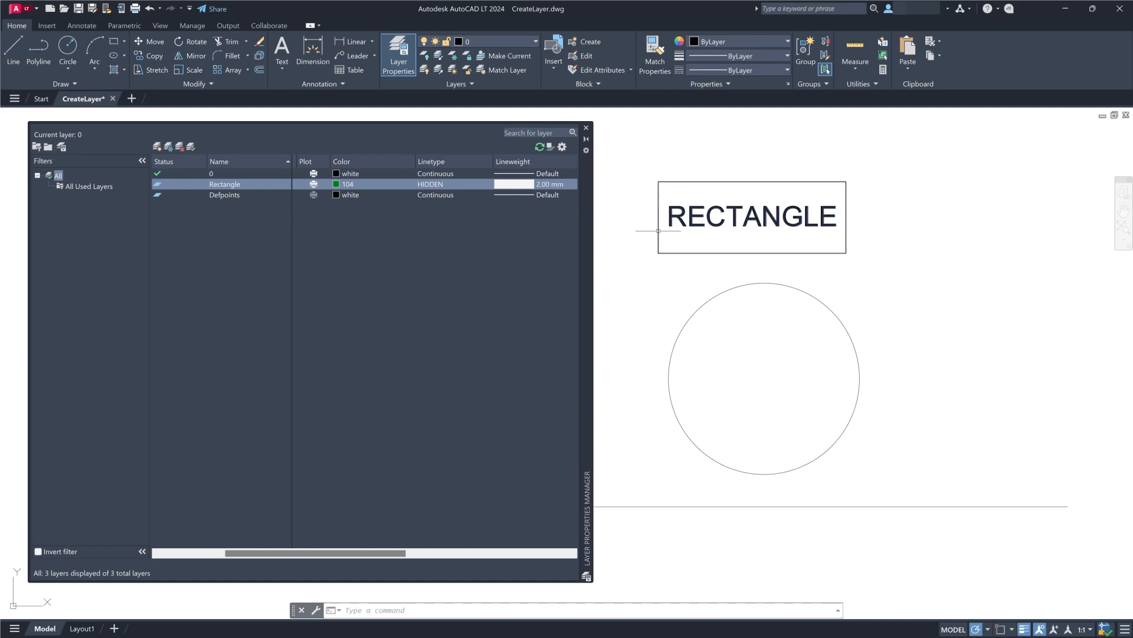
left_click(658, 230)
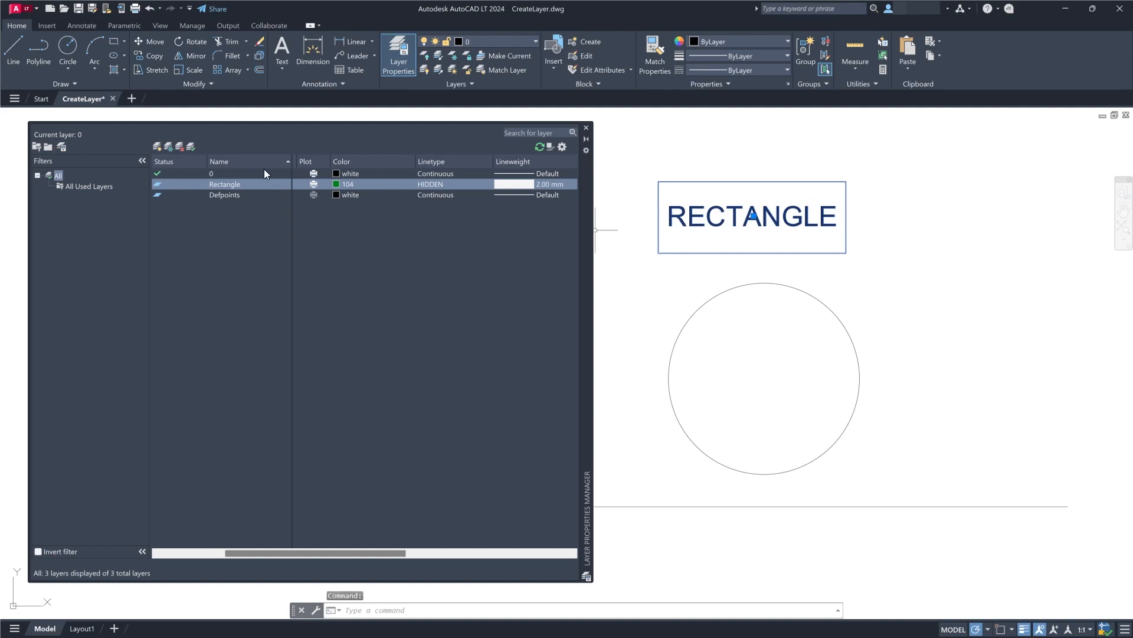
left_click(487, 40)
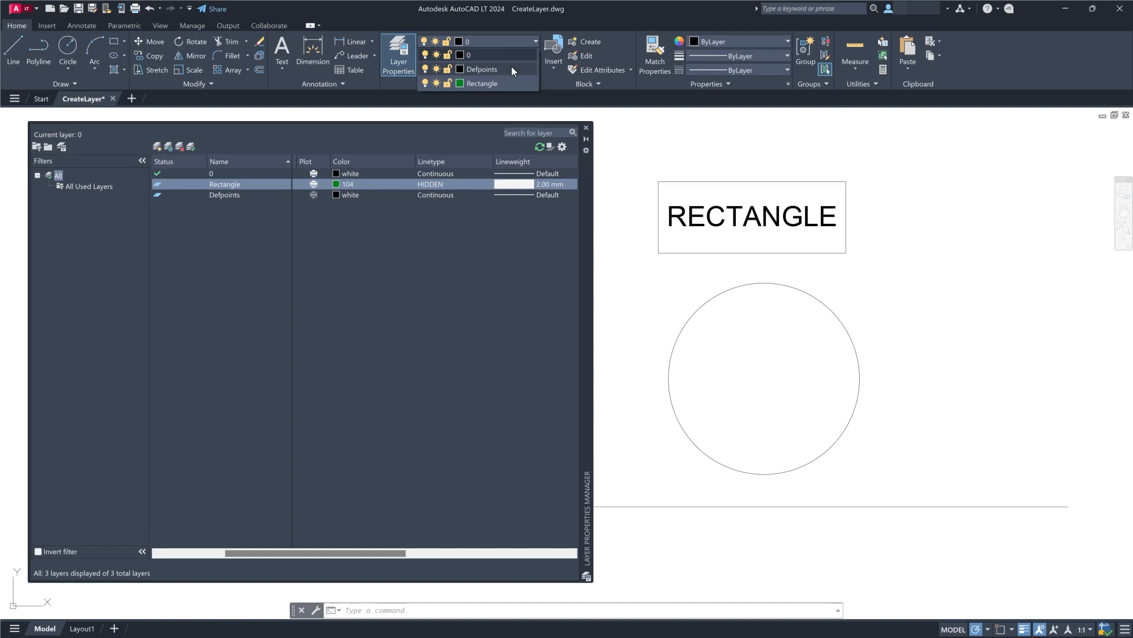
left_click(504, 83)
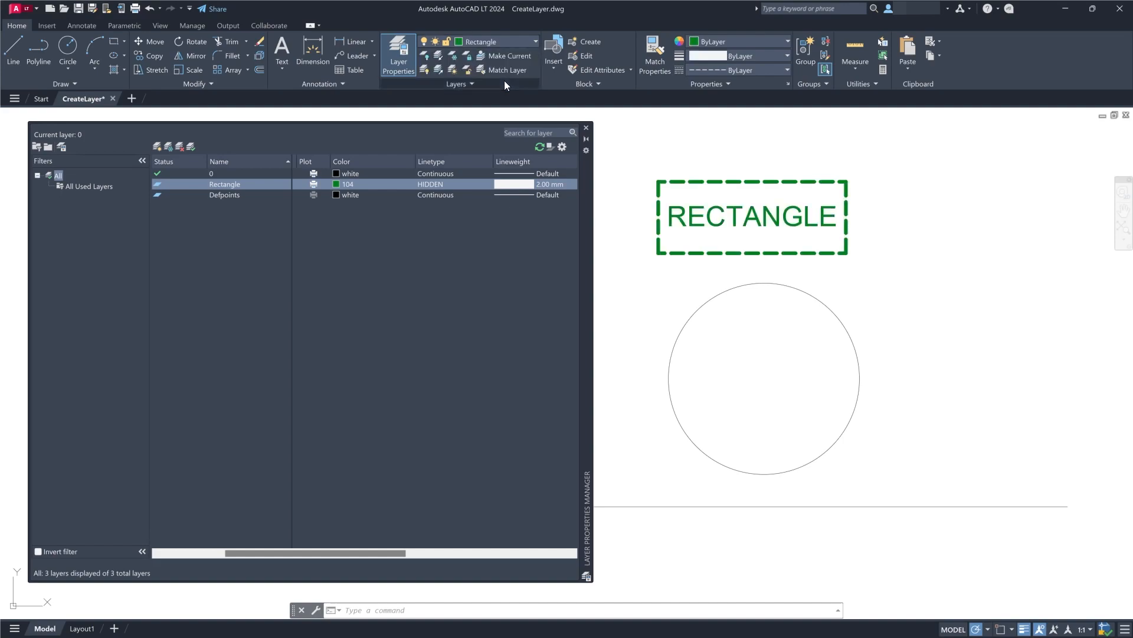
key("Escape")
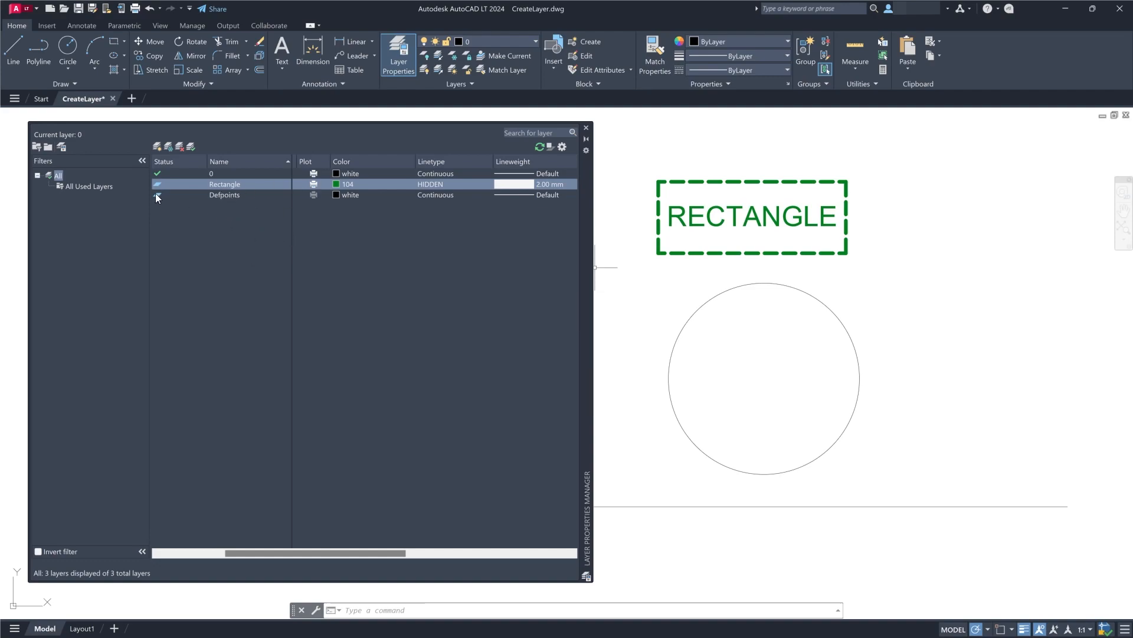
left_click(192, 225)
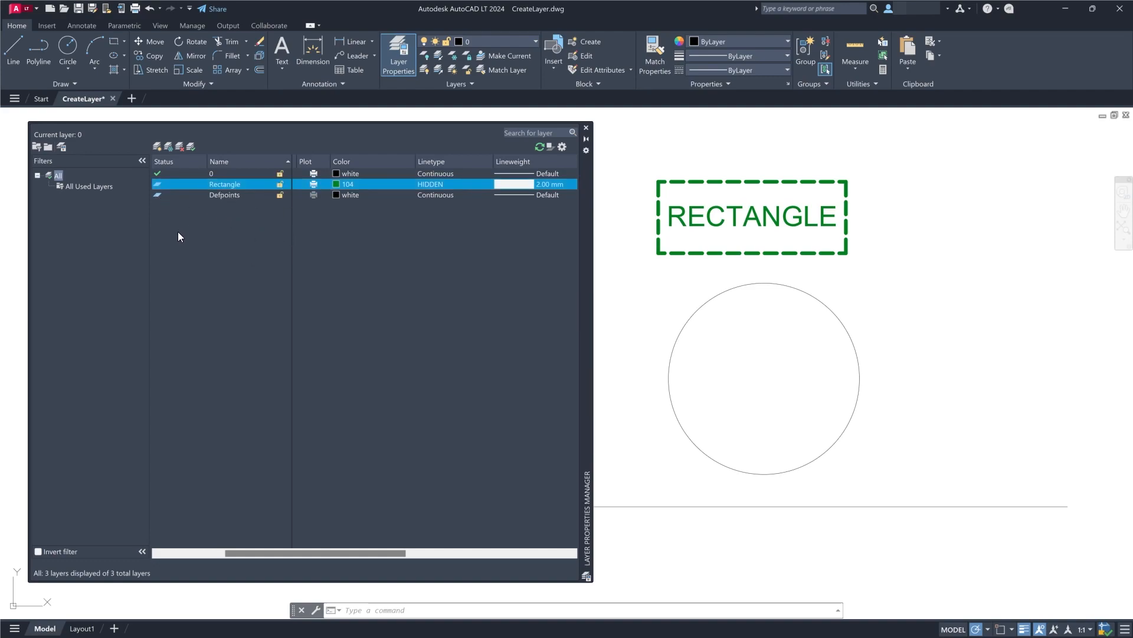
- Create a new layer based on the Rectangle layer and name it Circle
left_click(157, 148)
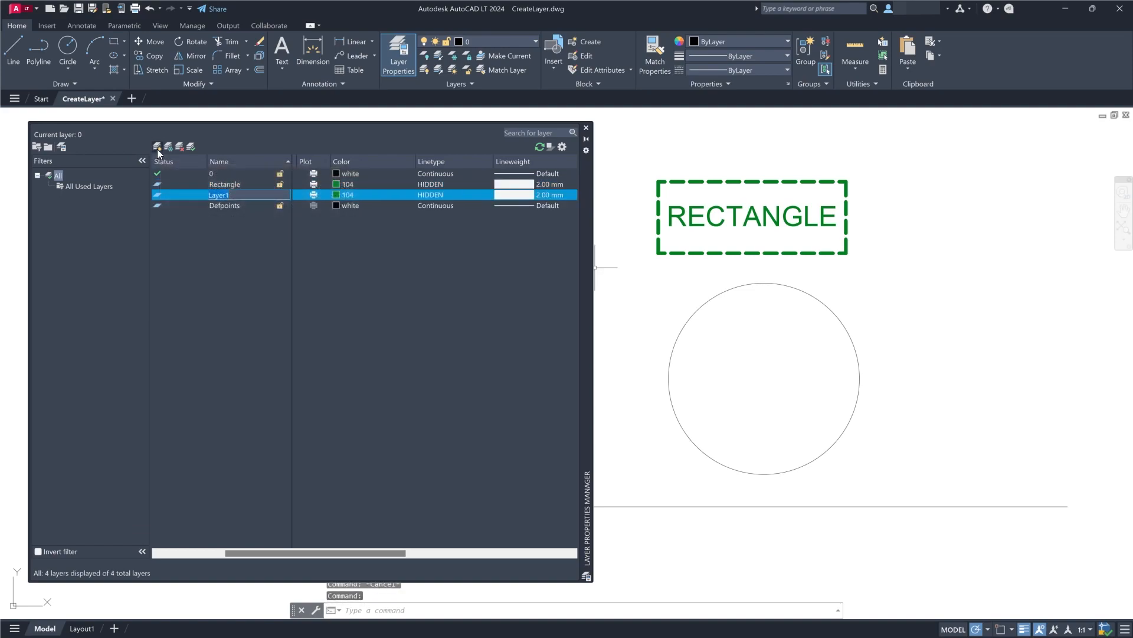
key("Return")
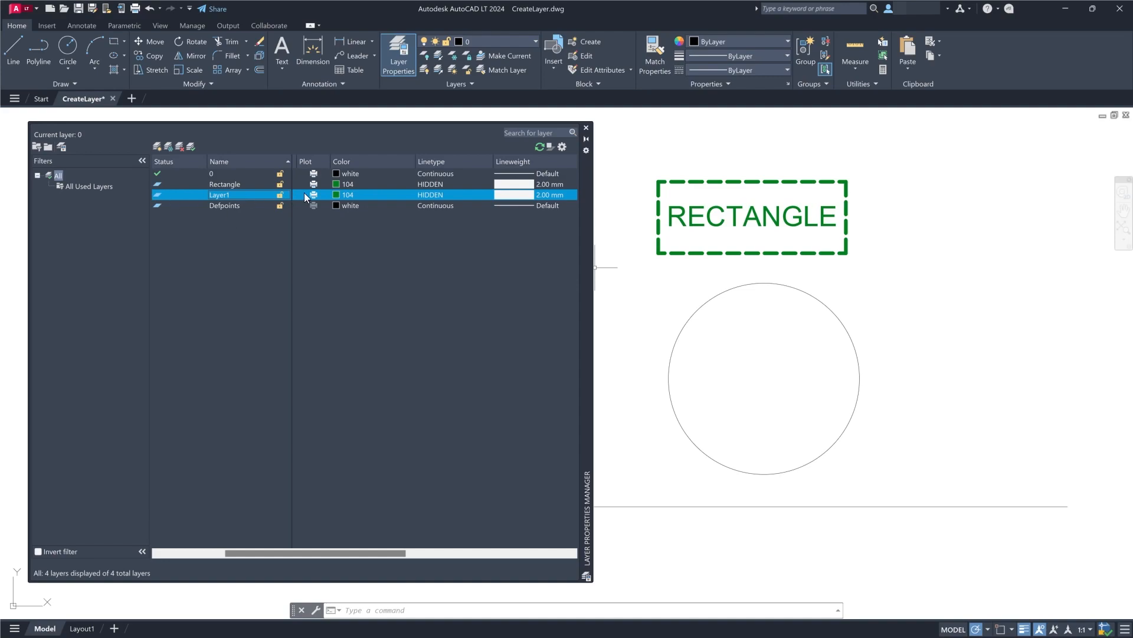
left_click(243, 194)
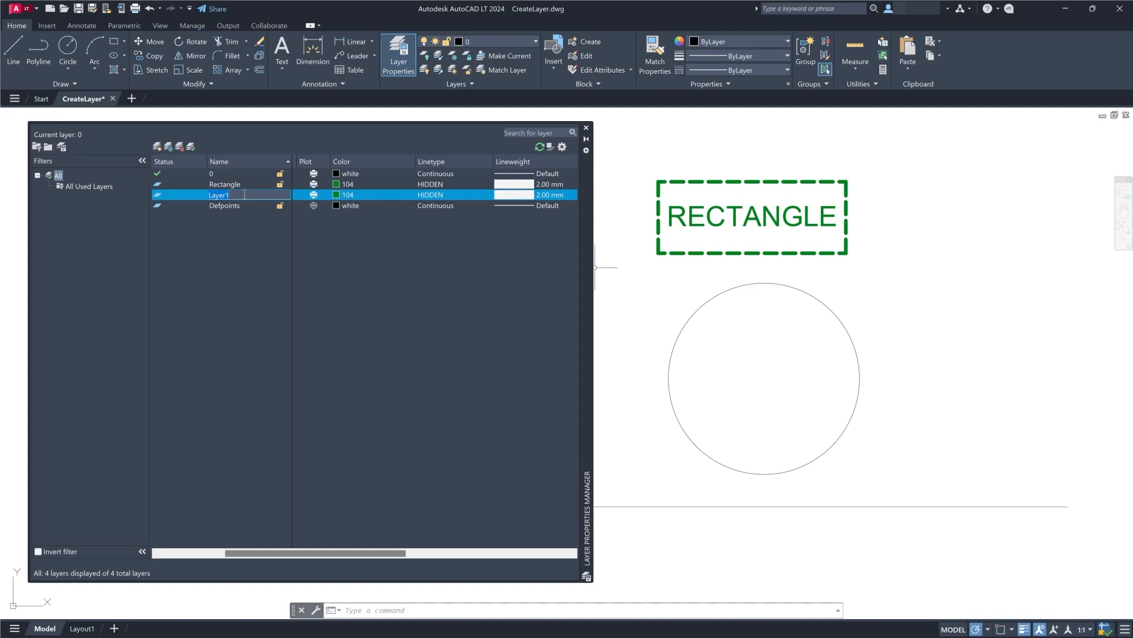
type("Circle")
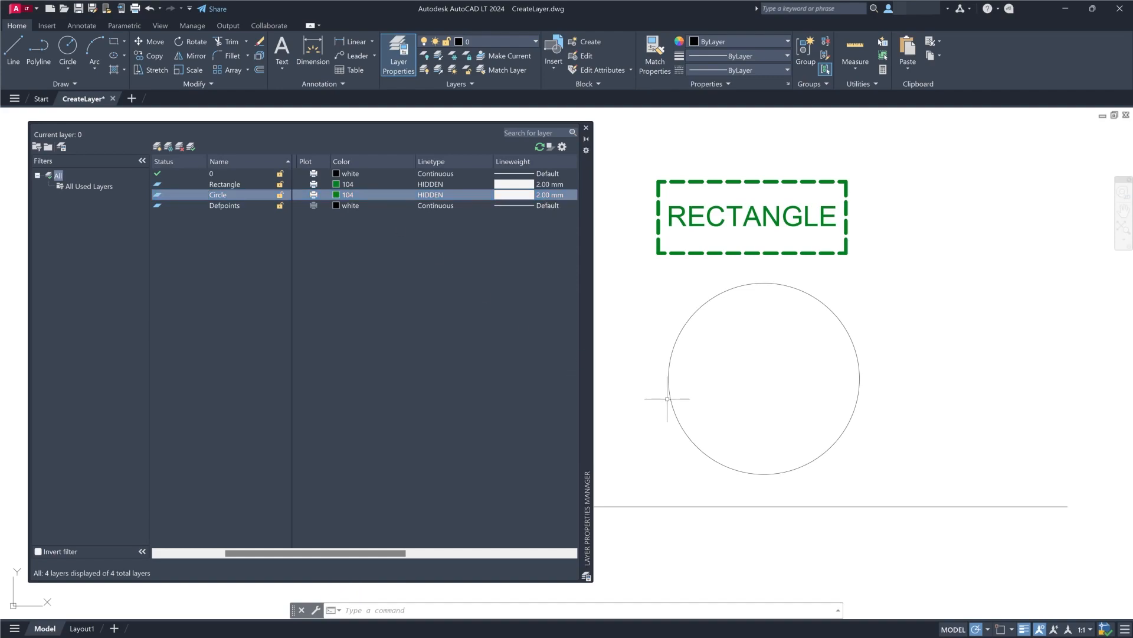
- Select the circle in the drawing and set the Circle layer's color to index color 20
left_click(668, 373)
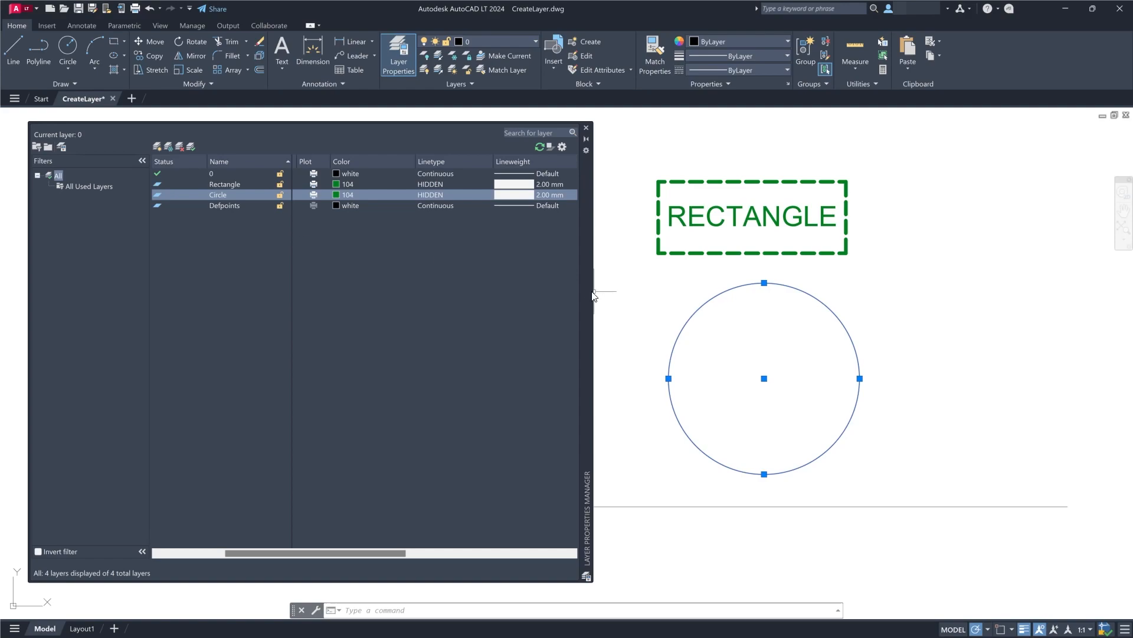
left_click(359, 195)
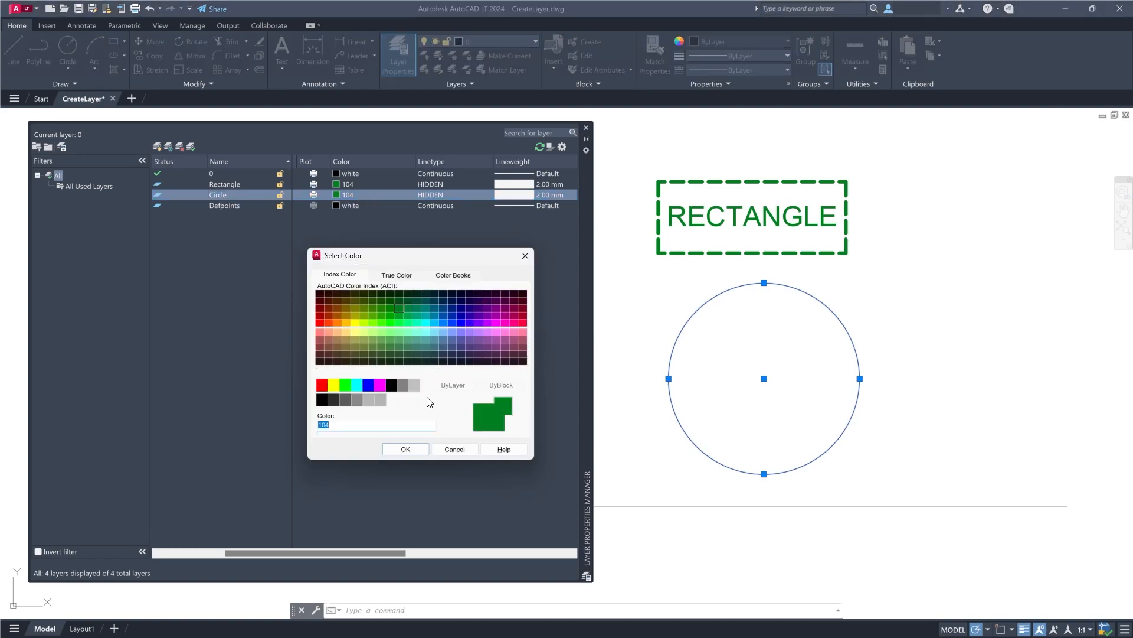
left_click(329, 323)
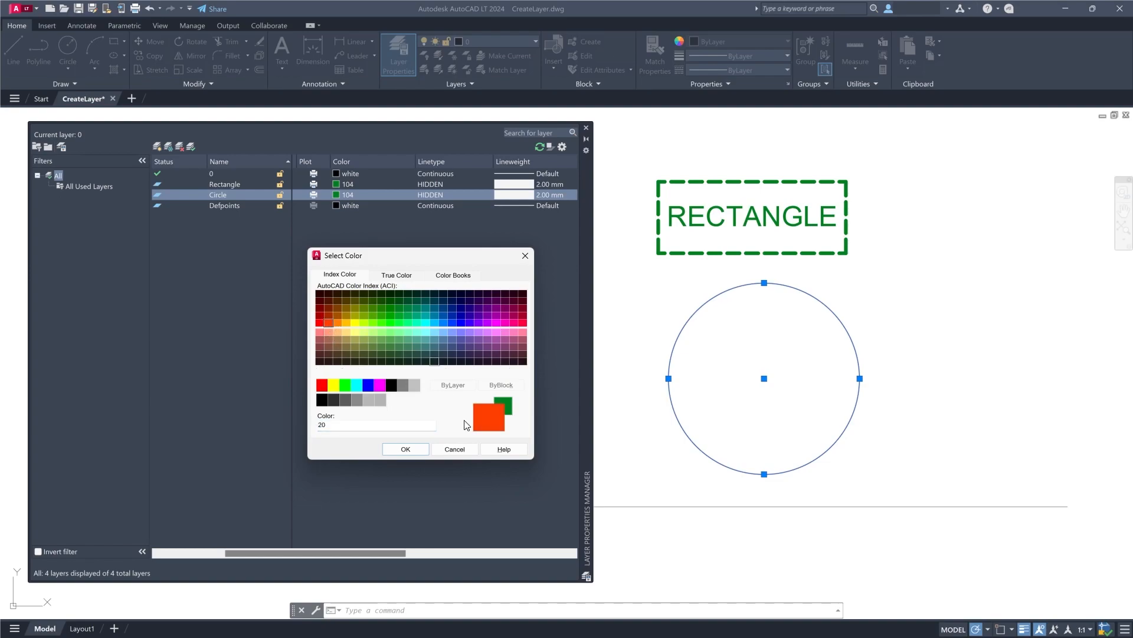
left_click(406, 449)
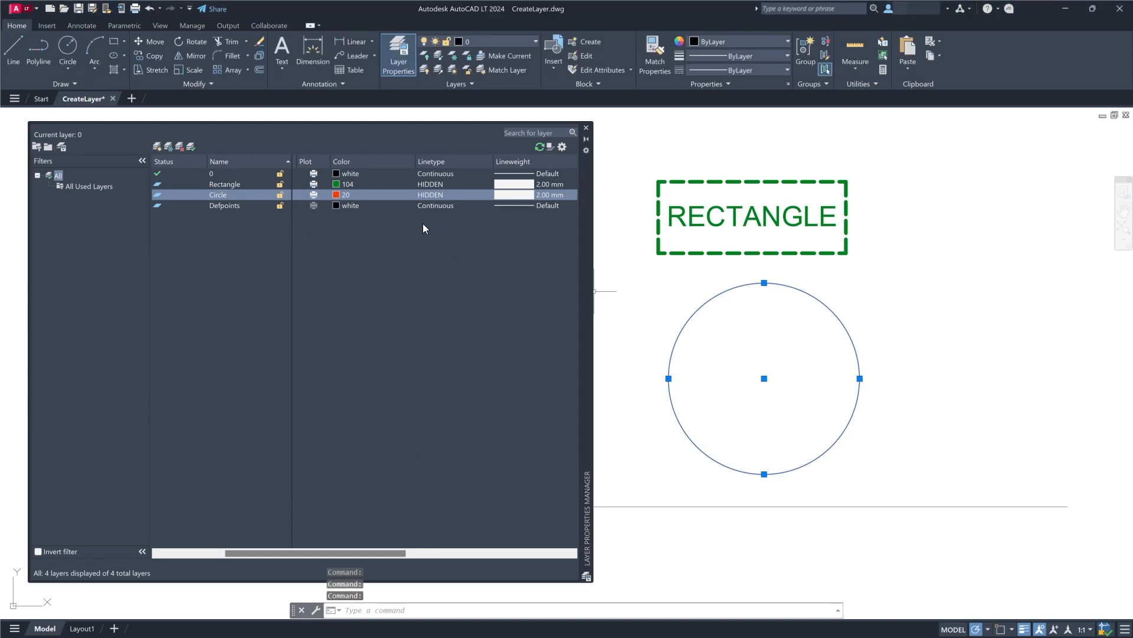
- Set the Circle layer's linetype to DOT2 and its lineweight to 0.30 mm
left_click(433, 195)
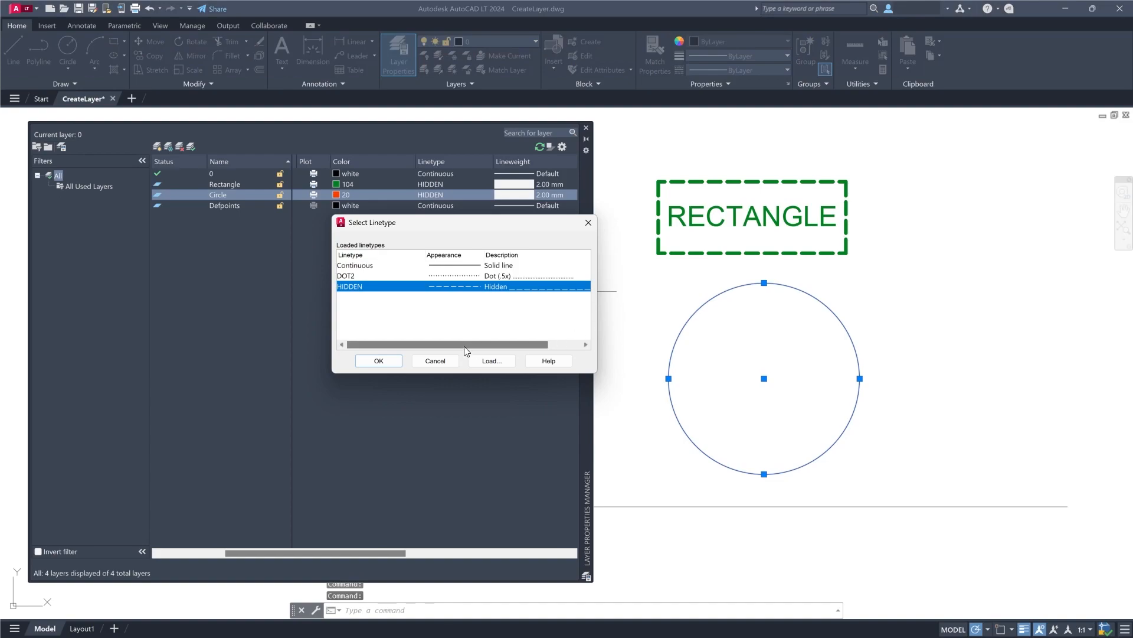
left_click(439, 275)
left_click(368, 360)
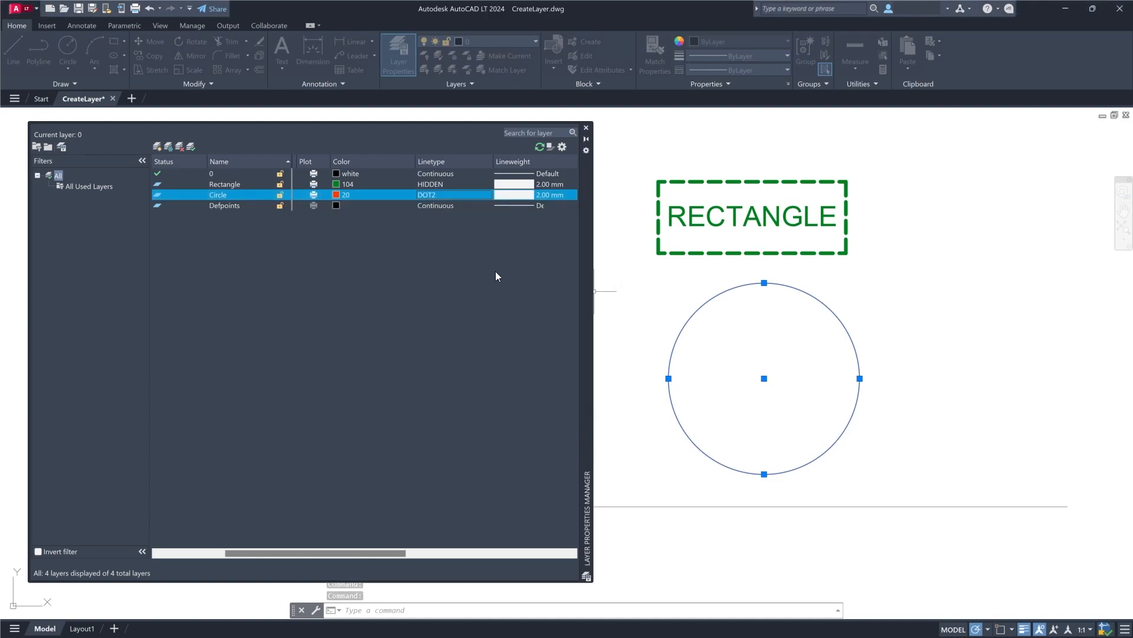
left_click(513, 193)
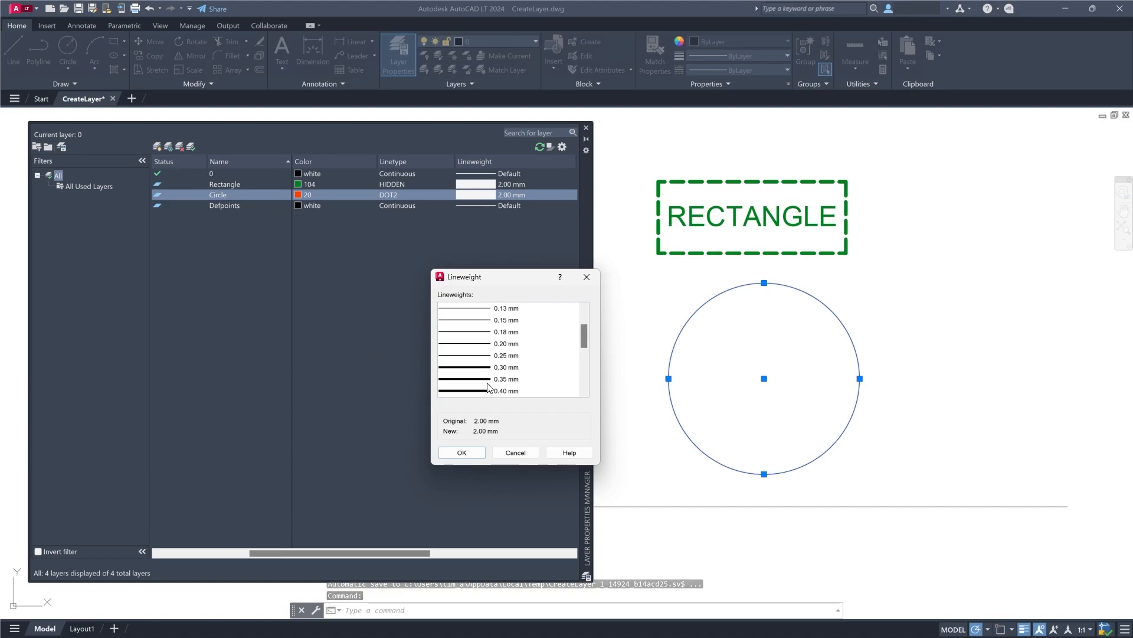
left_click(478, 367)
left_click(463, 453)
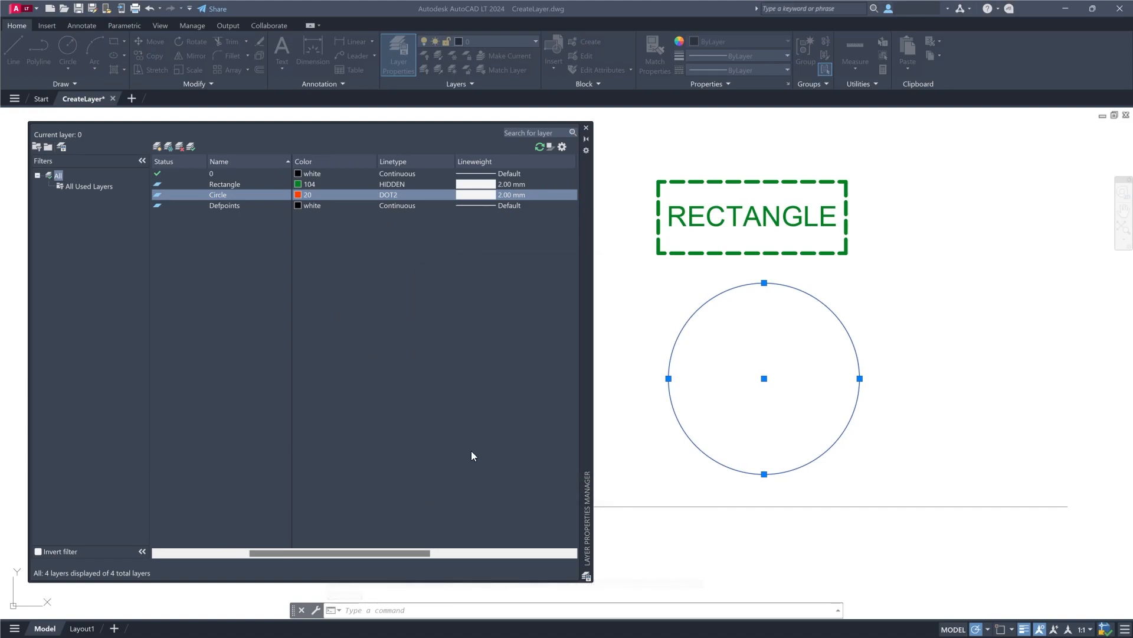
- Clear the description that the Circle layer inherited from the Rectangle layer
left_click_drag(340, 555, 490, 549)
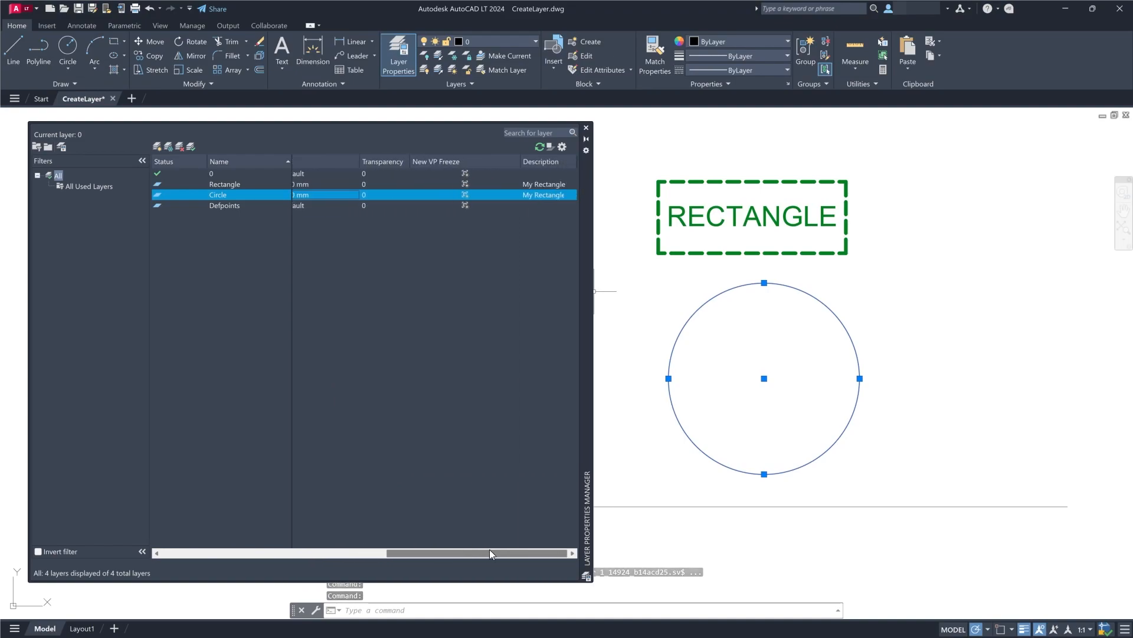
left_click(542, 195)
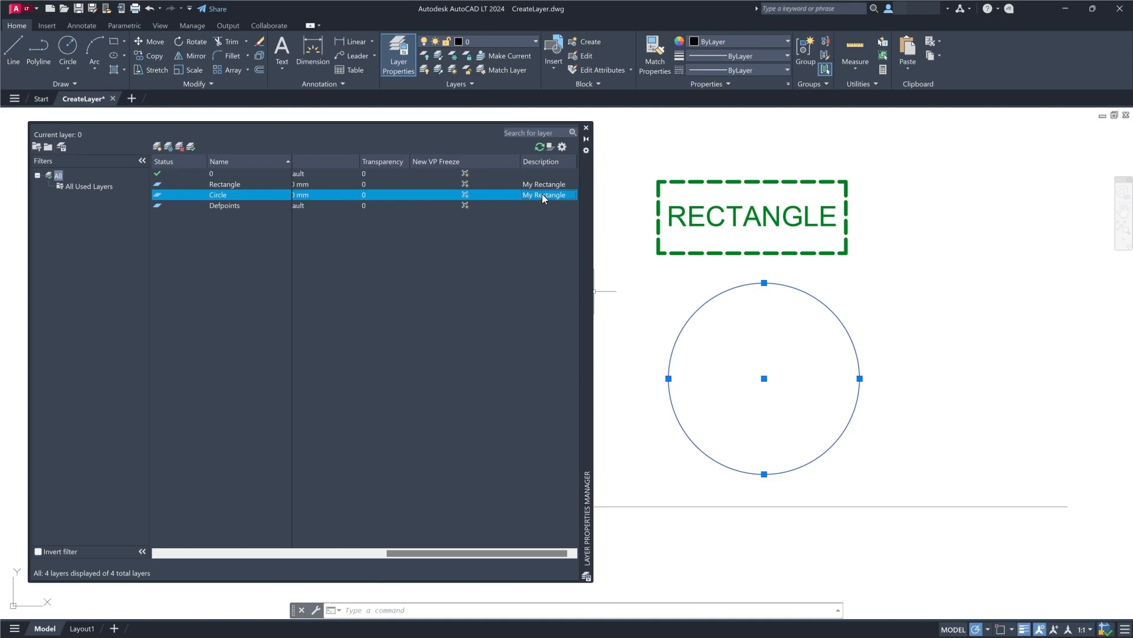
key("BackSpace")
key("Return")
left_click_drag(408, 551, 243, 554)
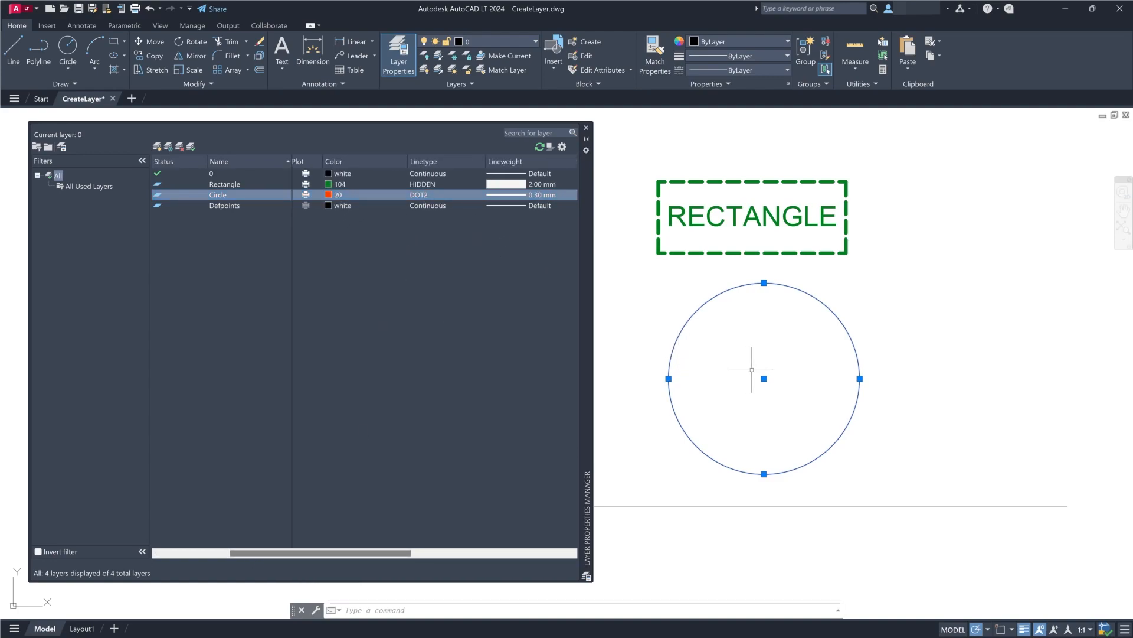
- Move the selected circle to the Circle layer and clear the selection
left_click(485, 41)
left_click(510, 69)
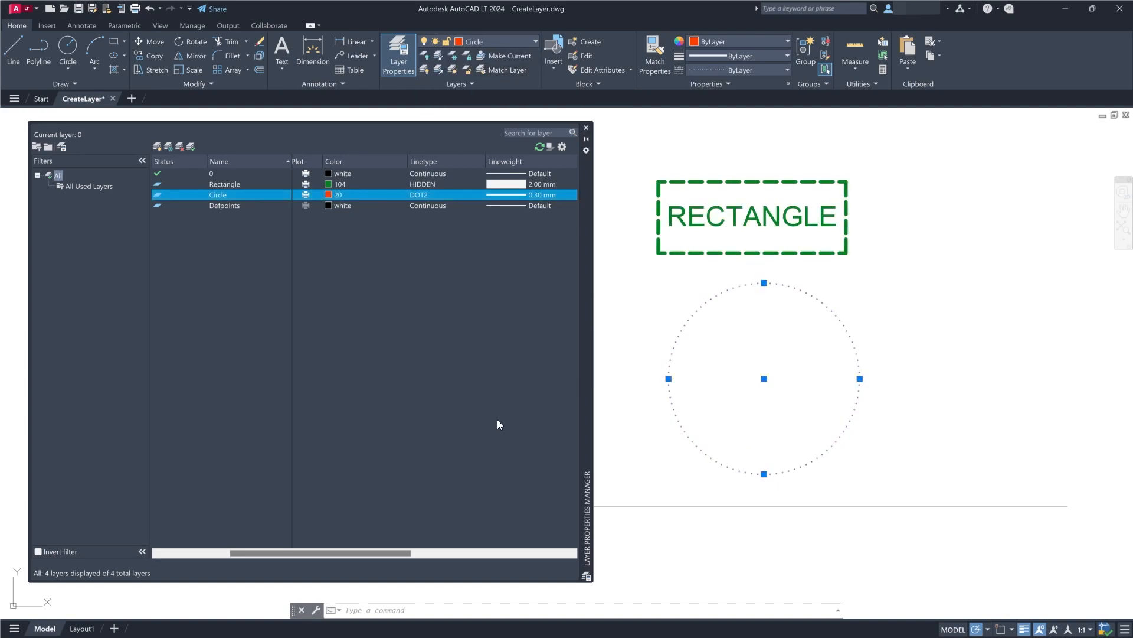
key("Escape")
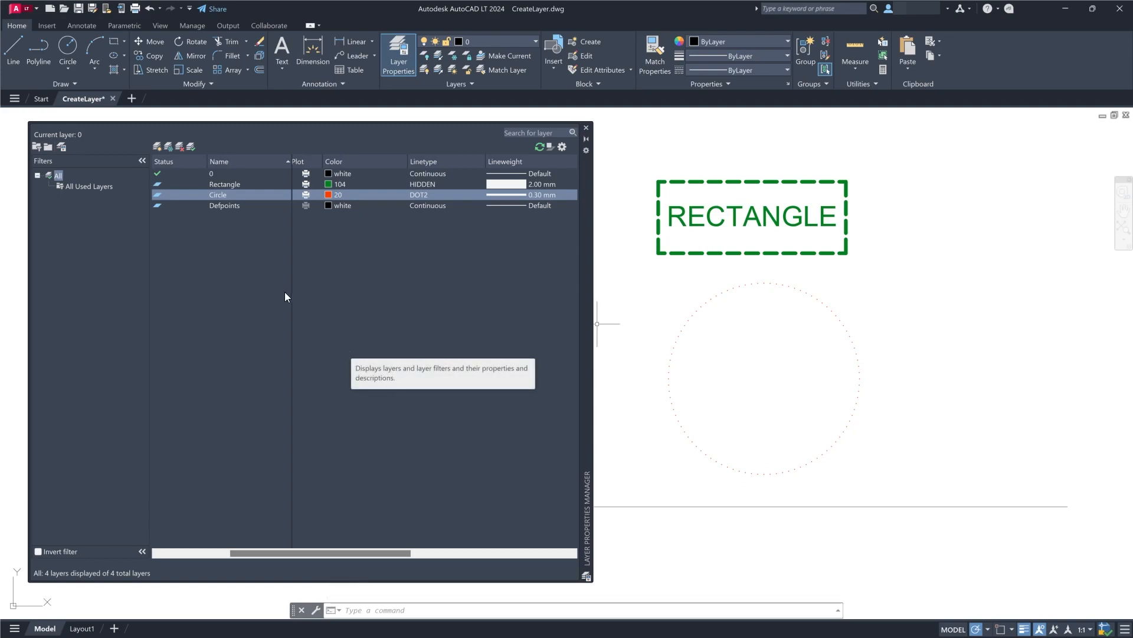
- Create another layer based on the Circle layer and name it Line
left_click(157, 147)
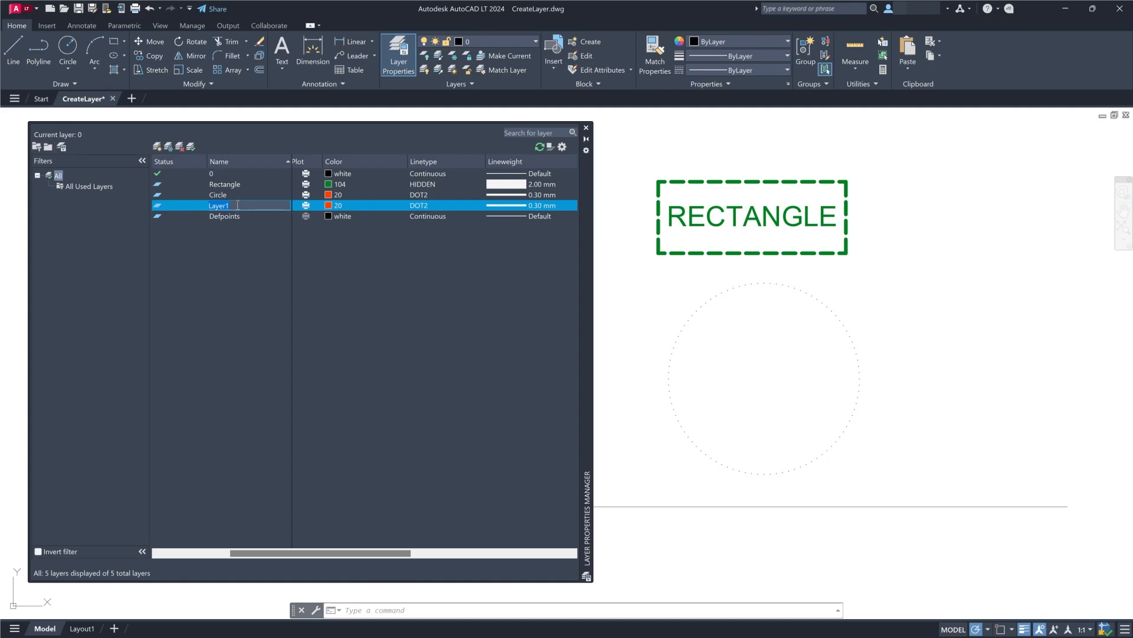
type("Line")
key("Return")
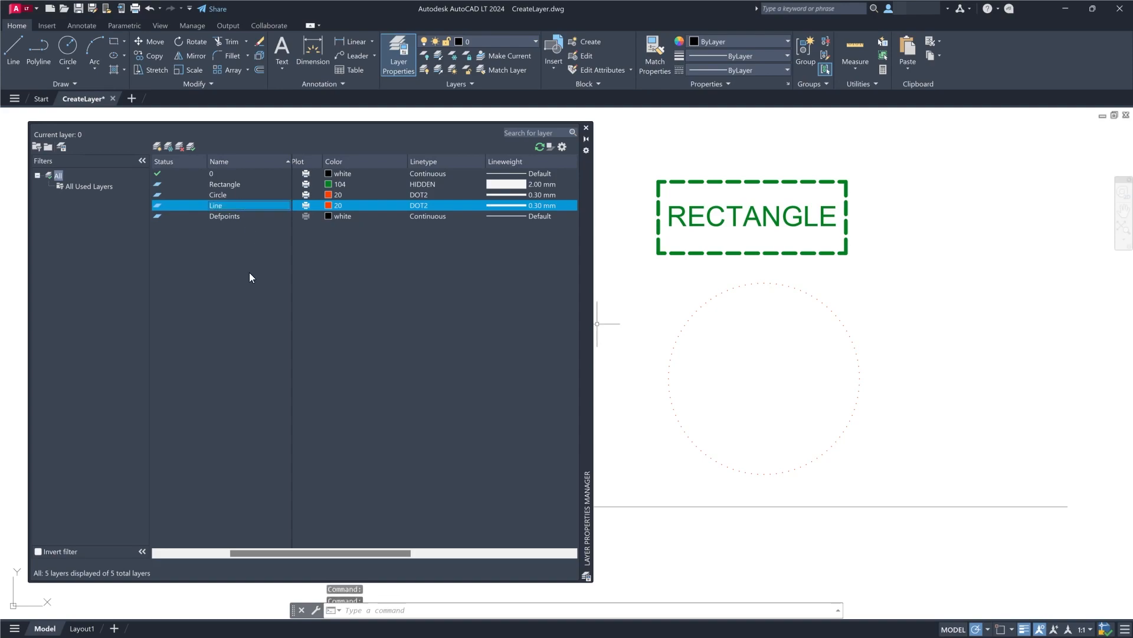
- Set the Line layer's color to index color 170 and its linetype to Continuous
left_click(352, 204)
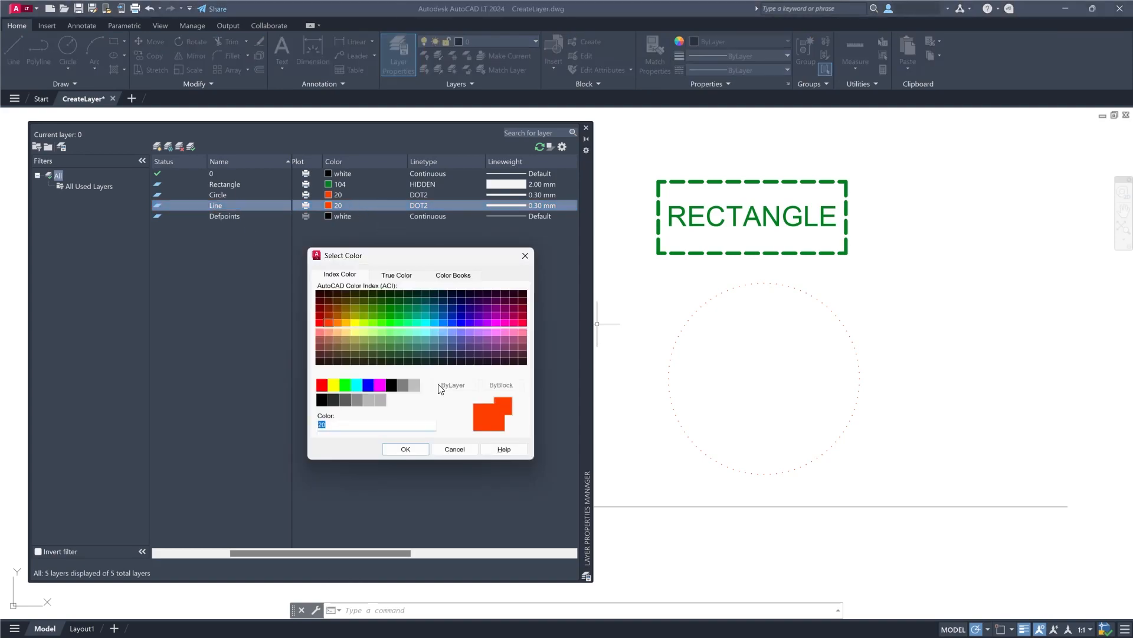
left_click(460, 322)
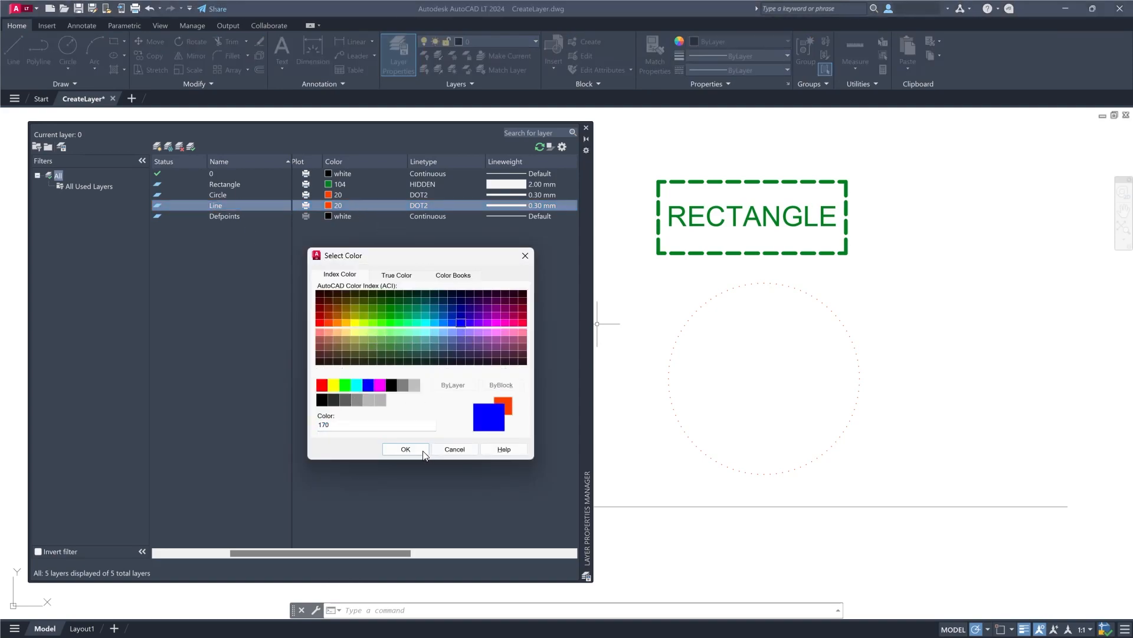
left_click(401, 450)
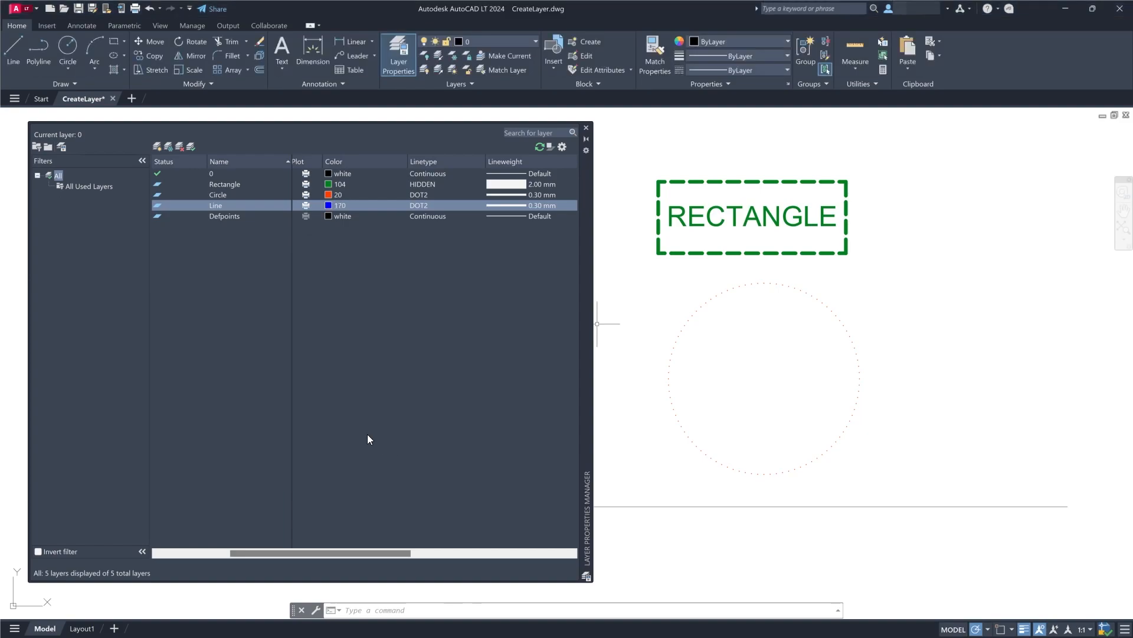
left_click(433, 205)
left_click(440, 266)
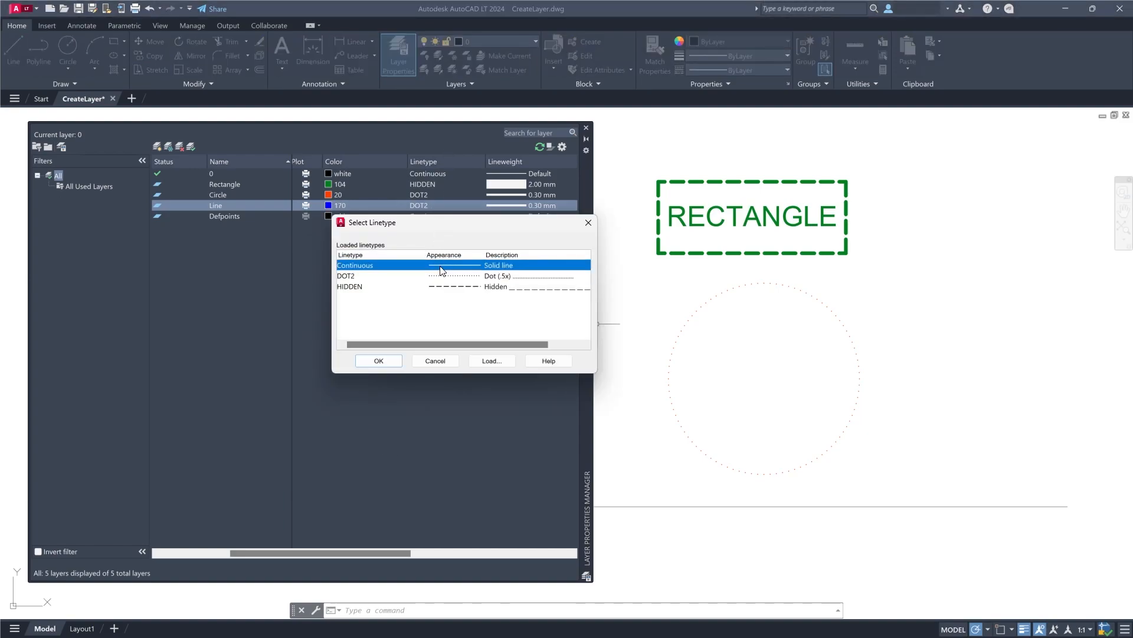
left_click(379, 361)
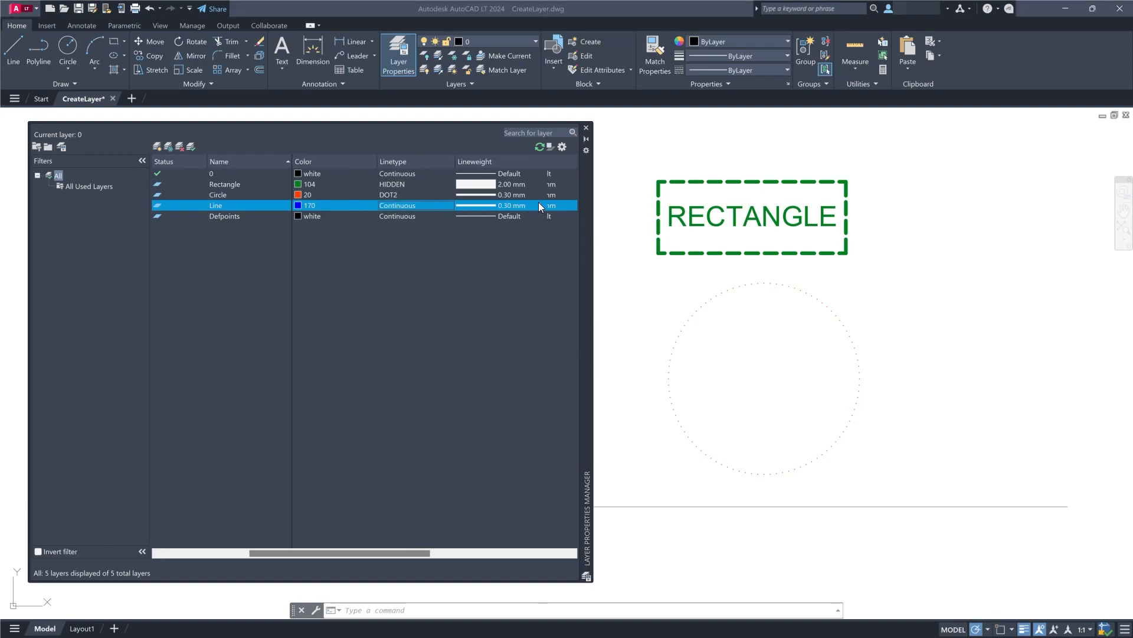
- Set the Line layer's lineweight to 0.80 mm
left_click(539, 204)
scroll(491, 364, "down", 2)
scroll(488, 367, "down", 1)
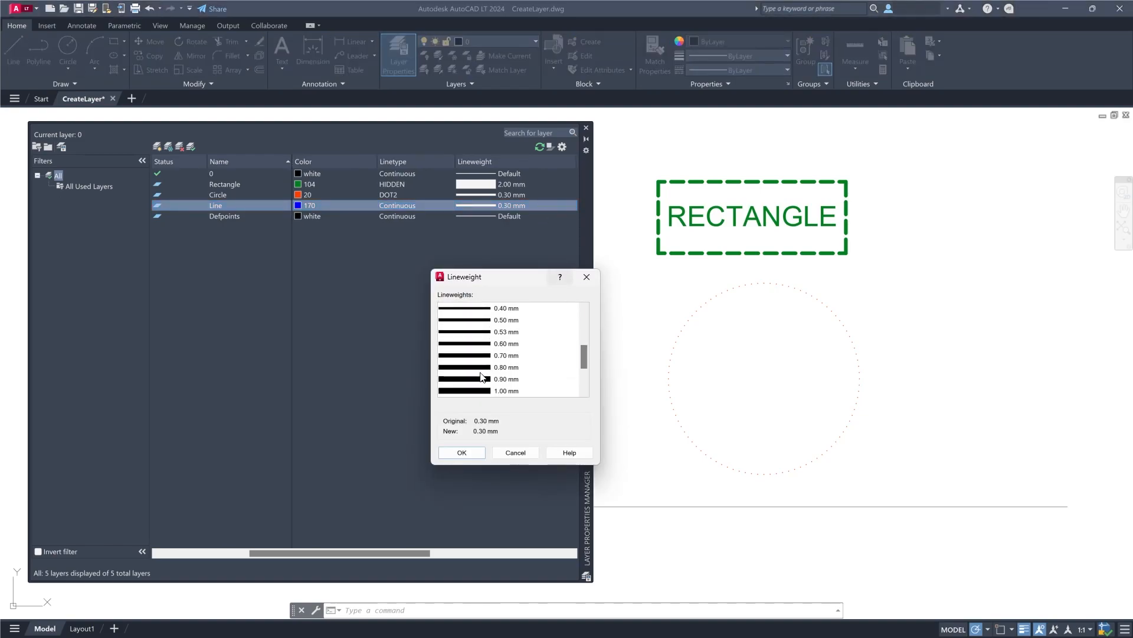
left_click(477, 367)
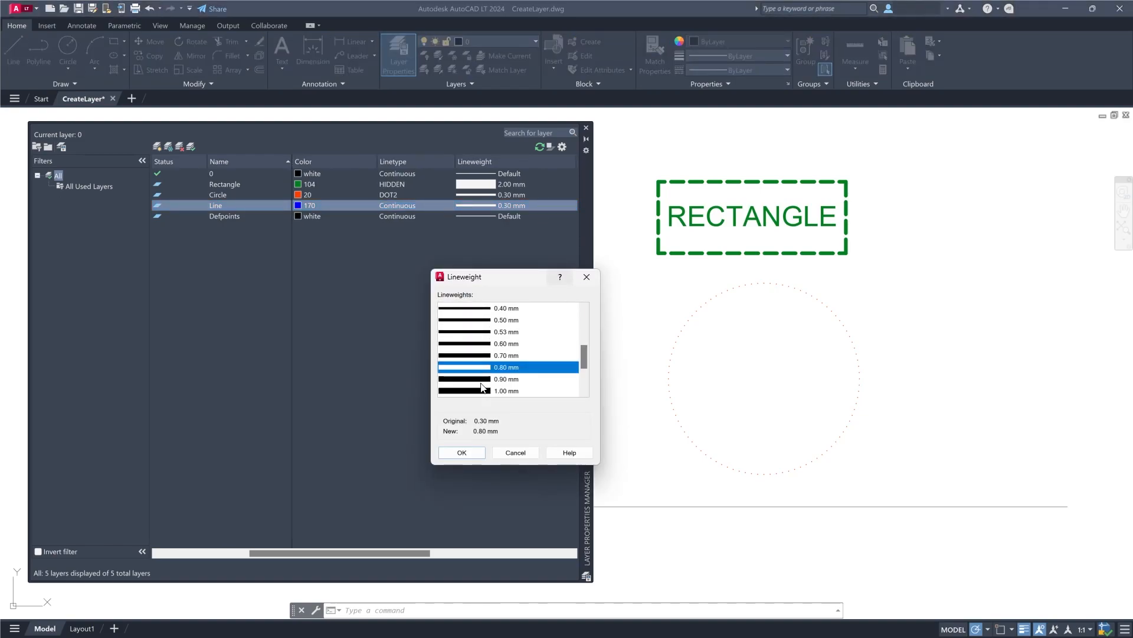
left_click(462, 452)
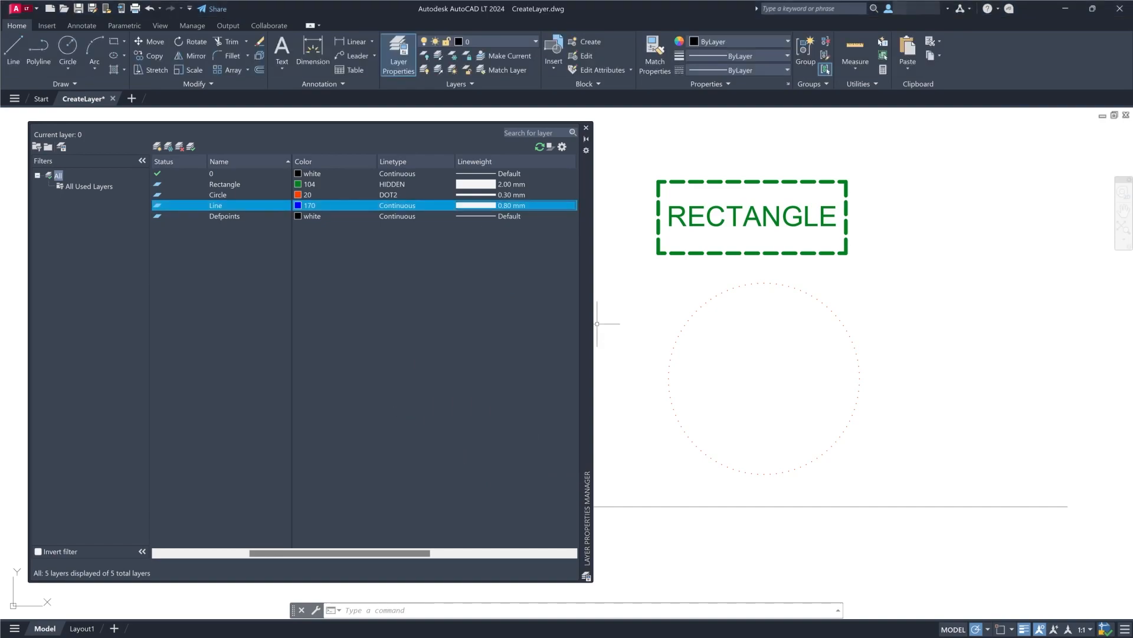
- Move the horizontal line below the circle to the Line layer and clear the selection
left_click(657, 506)
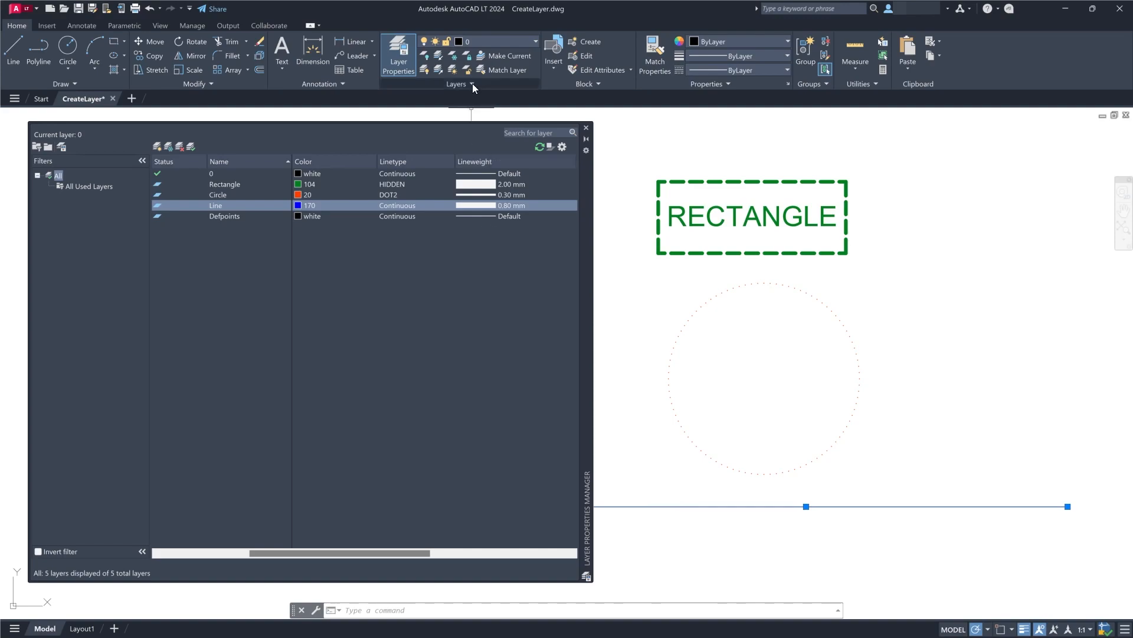
left_click(489, 44)
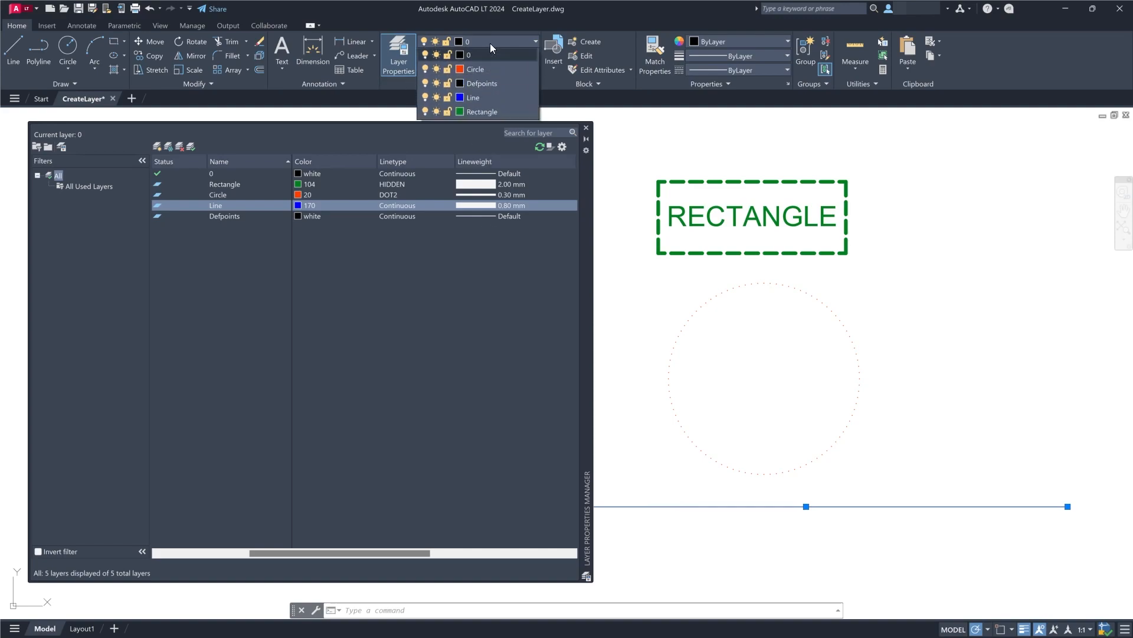
left_click(471, 98)
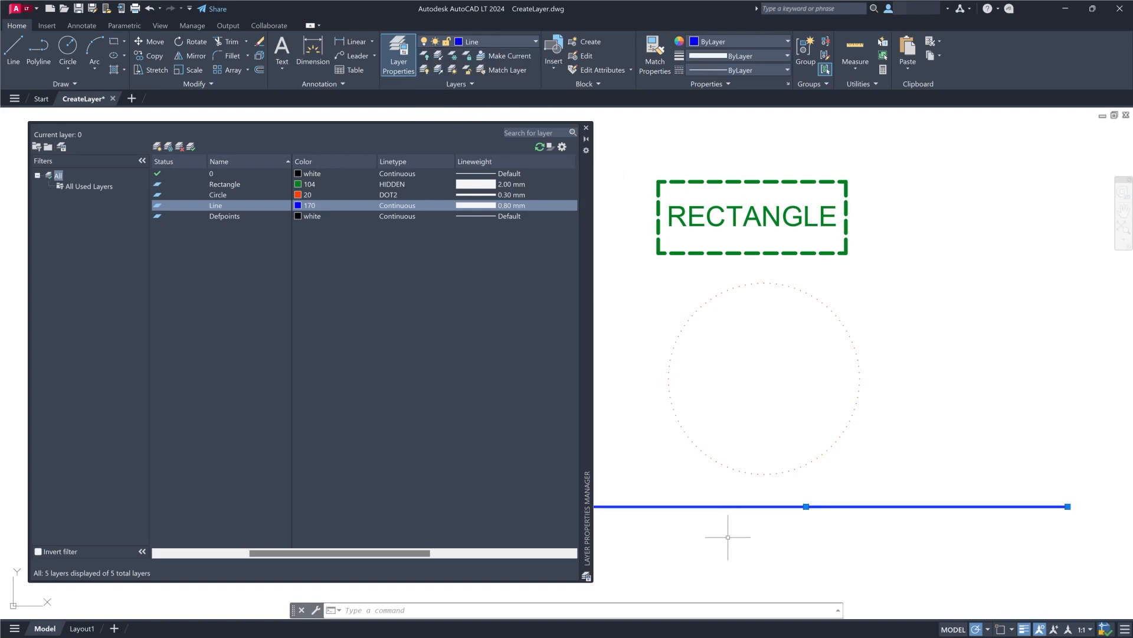
left_click(699, 539)
key("Escape")
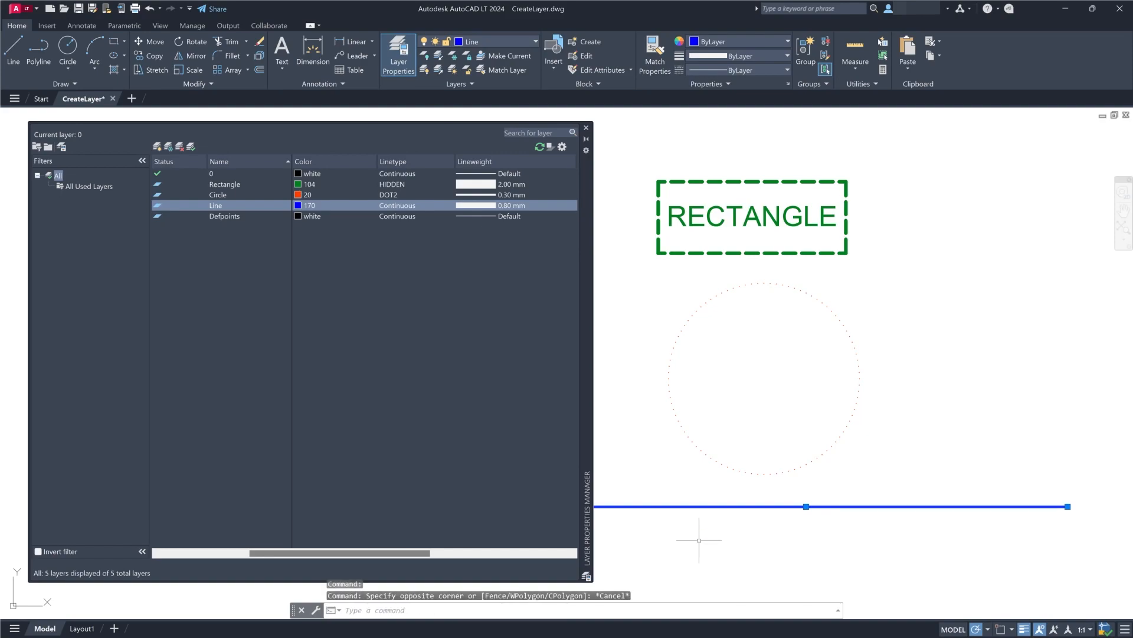
key("Escape")
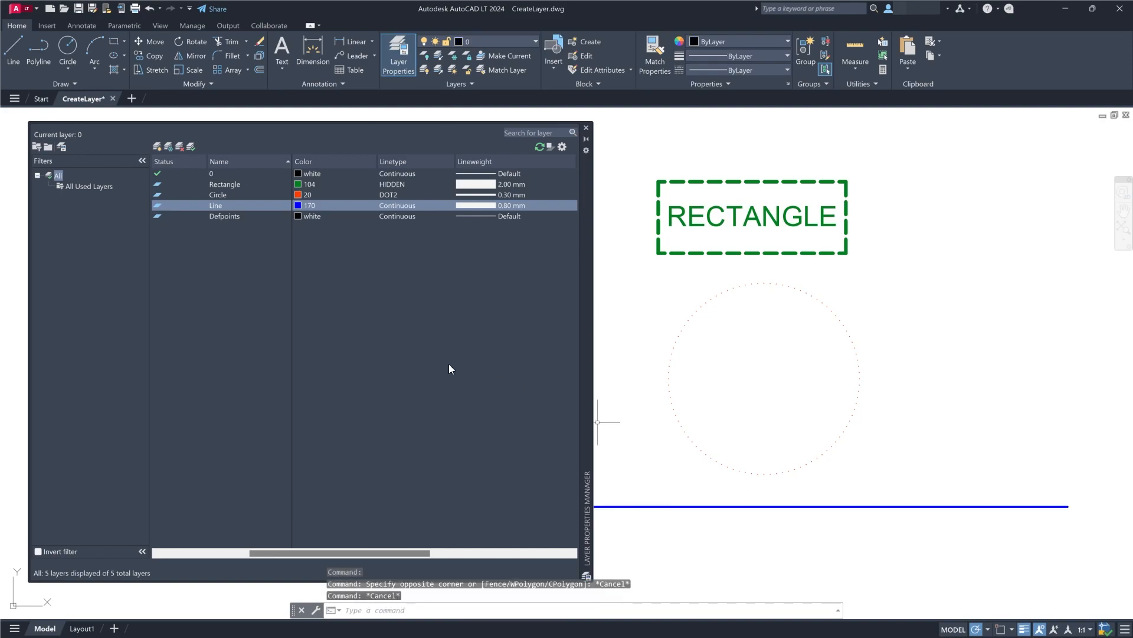